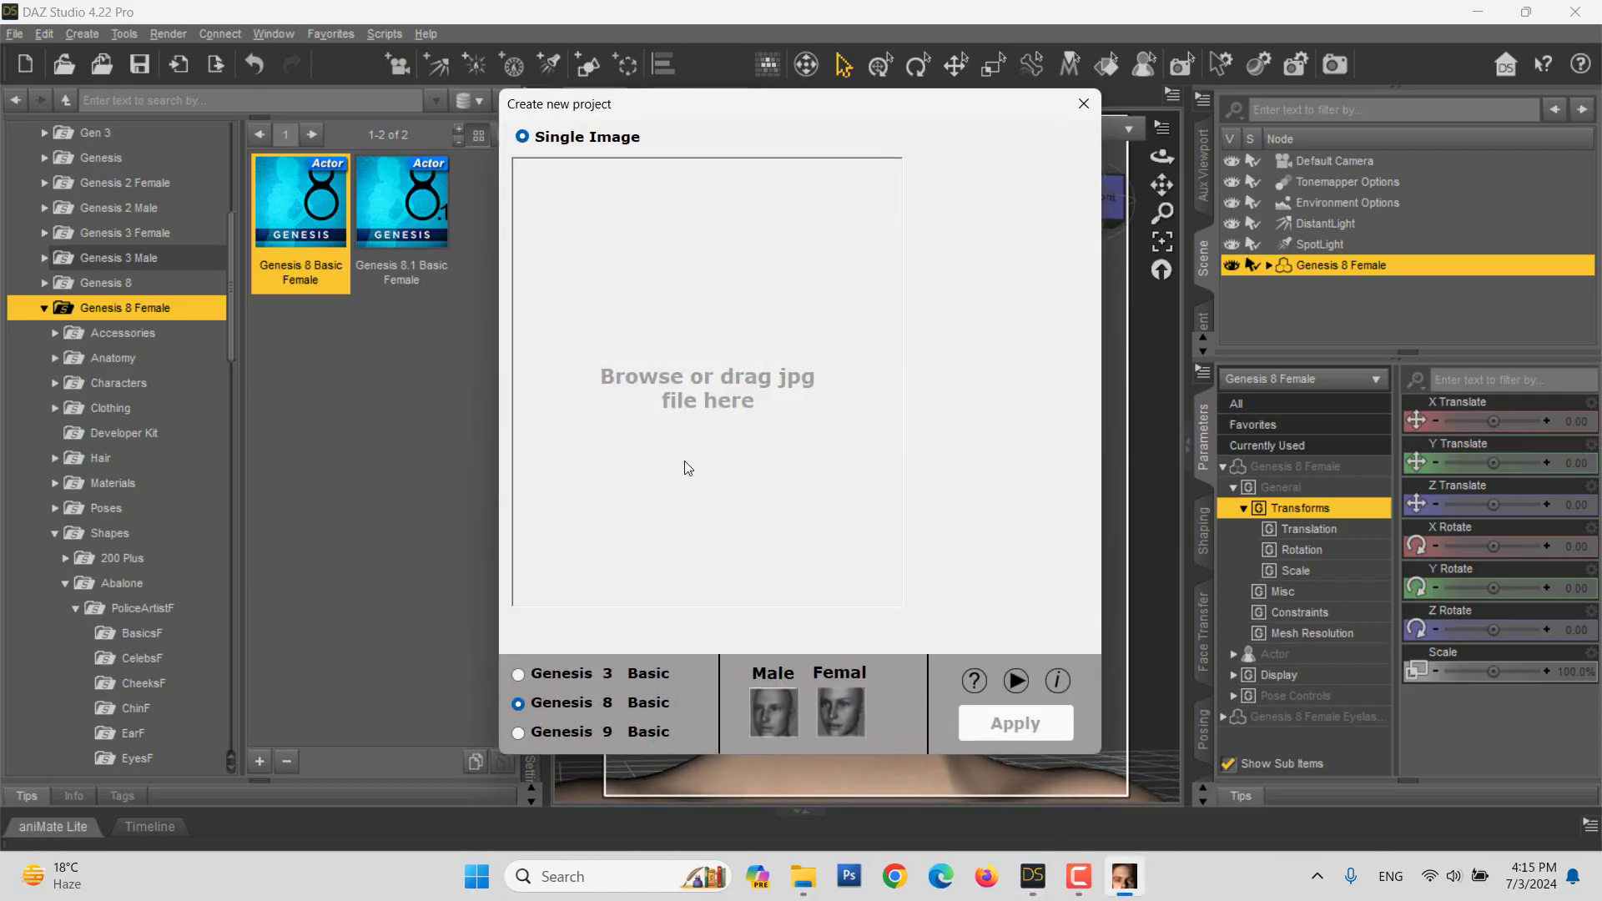
Step: Create a Genesis 8 Basic female head project from the photo dscf4997-edit1, with the forehead contour's top point raised
click(684, 461)
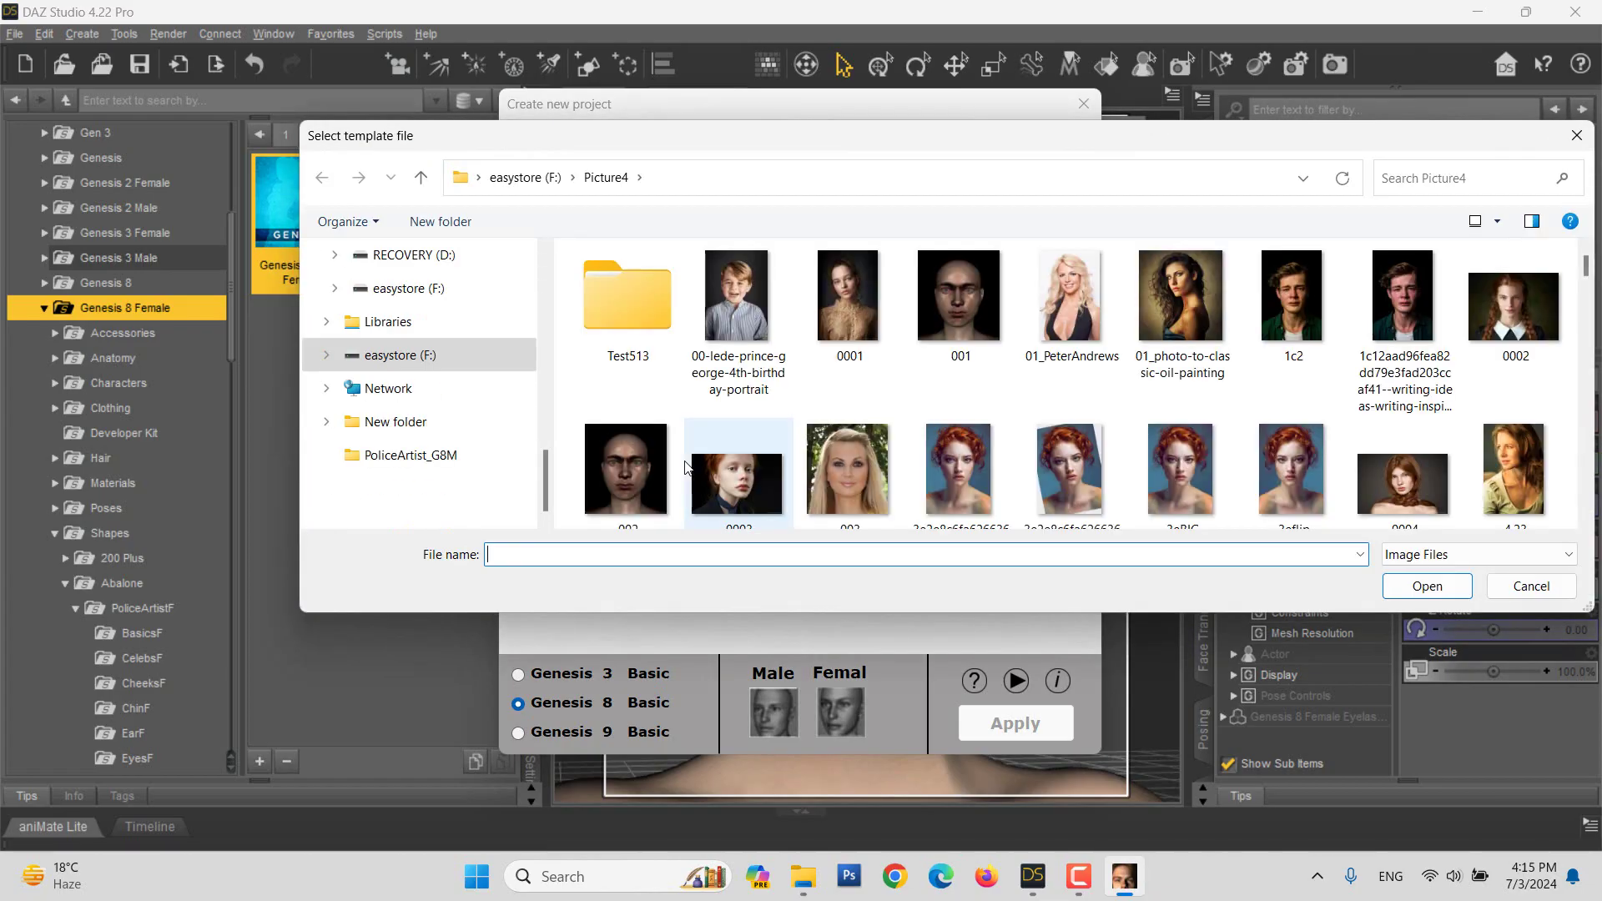
scroll(1018, 479, down, 5)
scroll(1018, 480, down, 5)
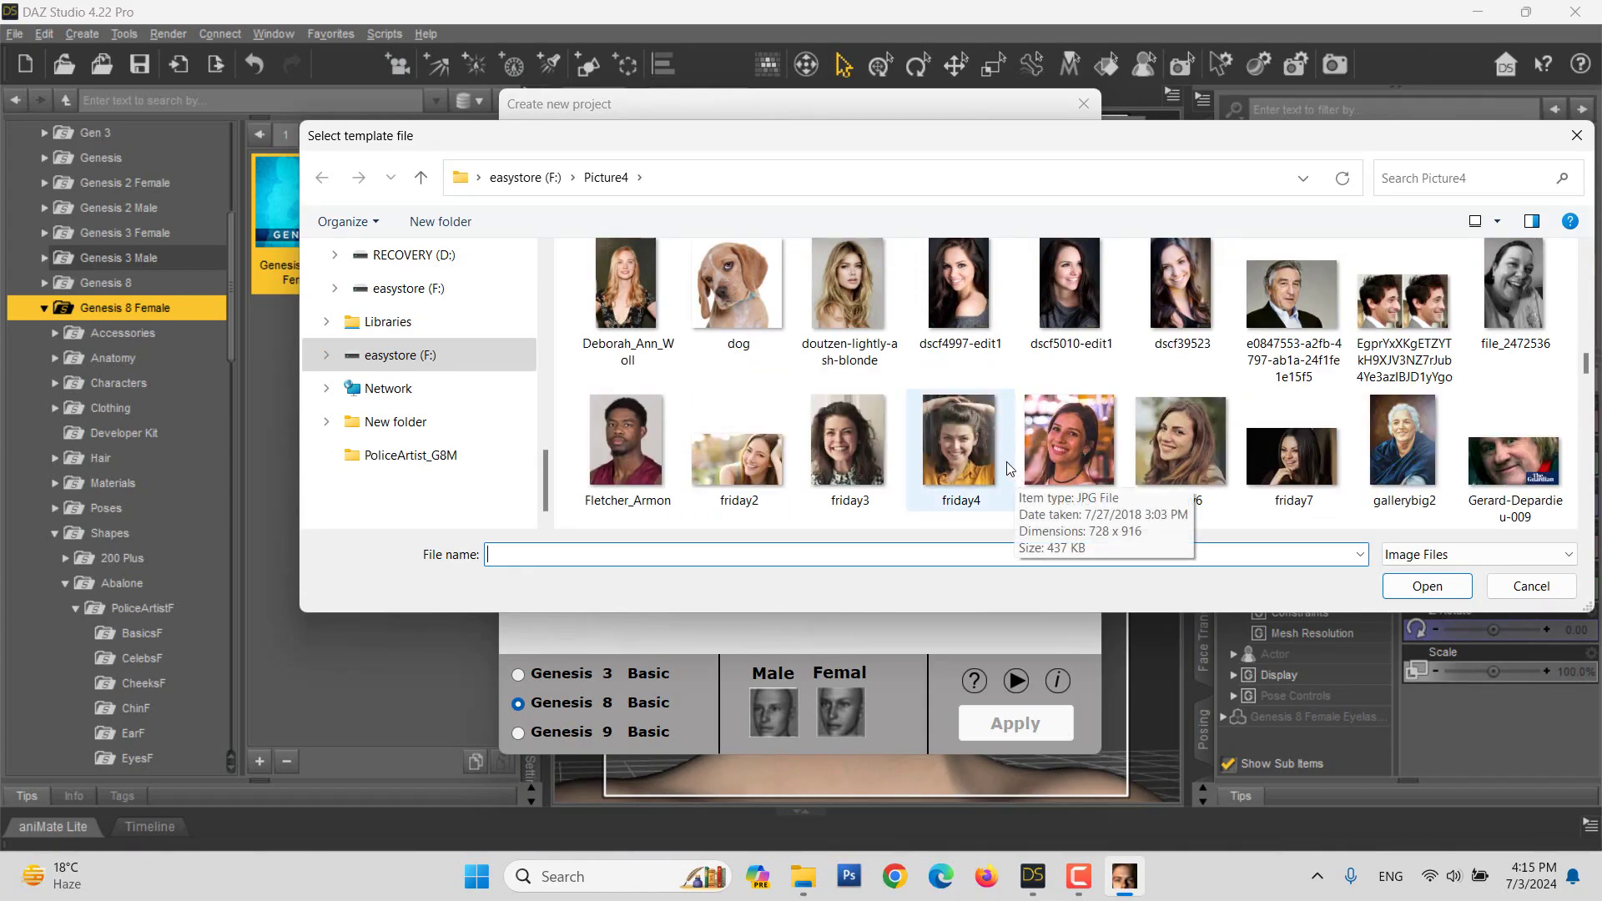
double_click(961, 301)
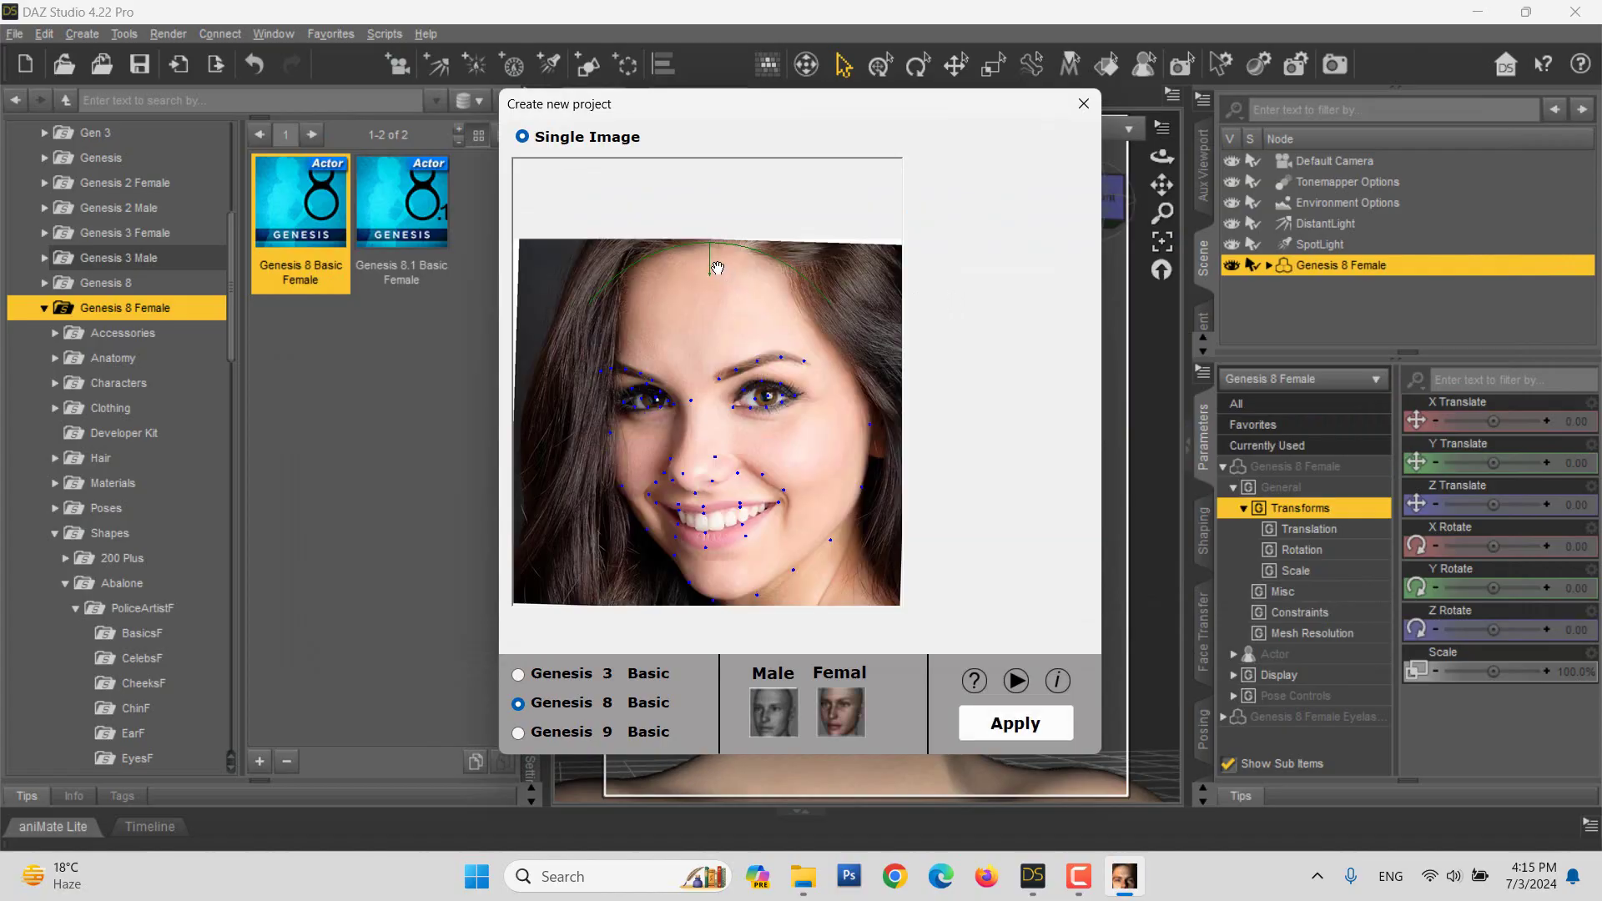
drag(706, 266, 711, 228)
click(1016, 724)
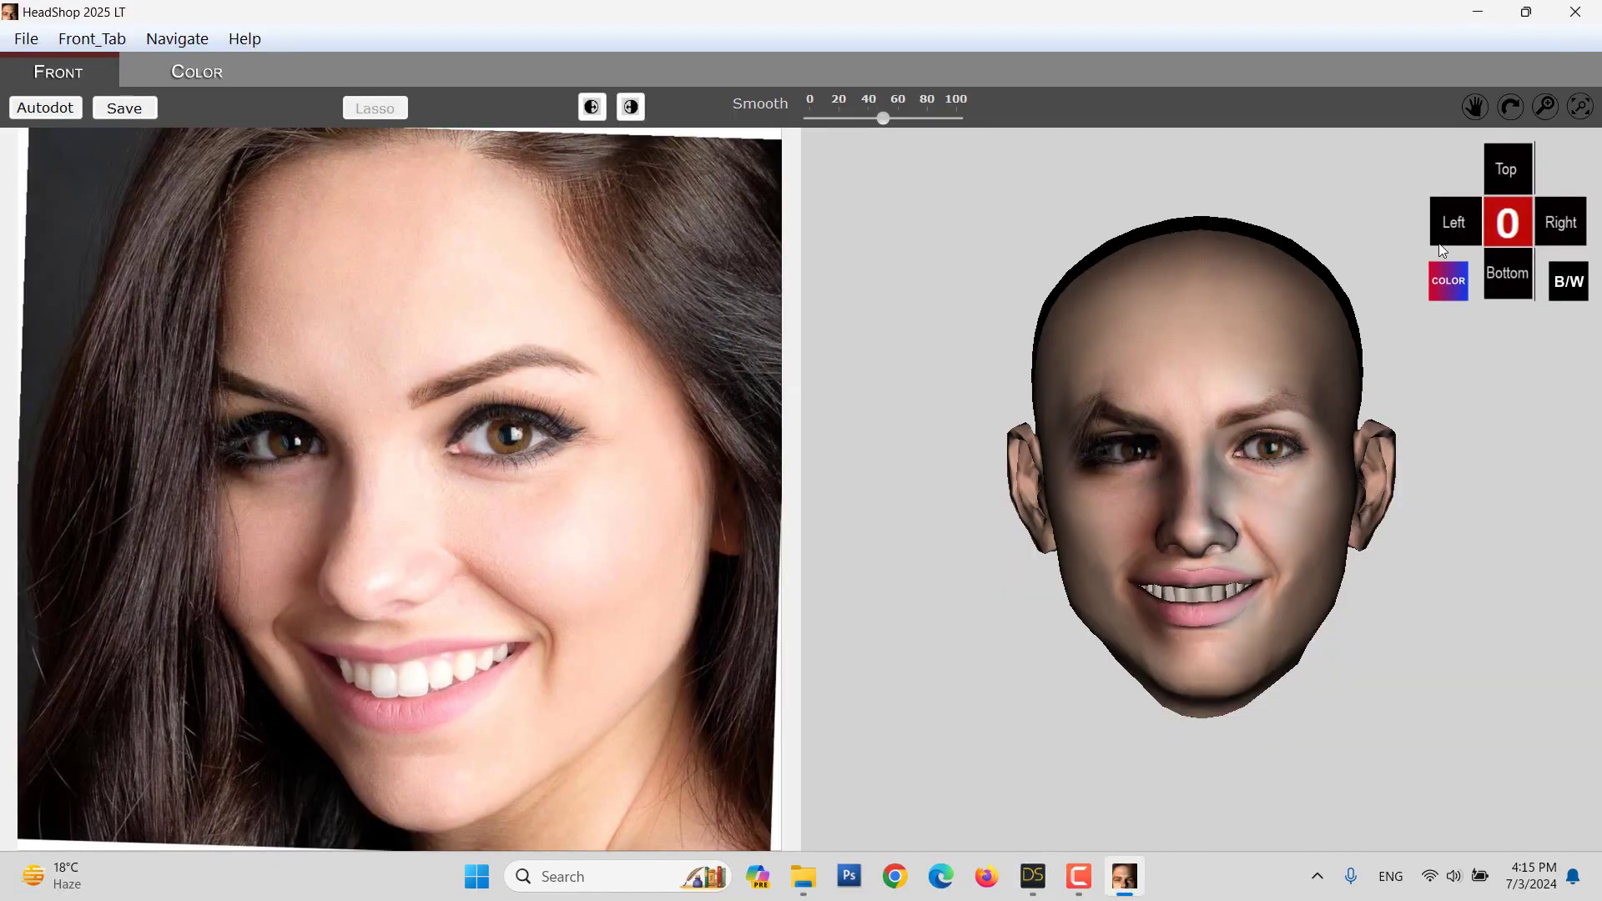
Step: Mirror the facial features so both halves of the 3D head match, and lower Smooth to just under 40
click(1508, 227)
click(632, 108)
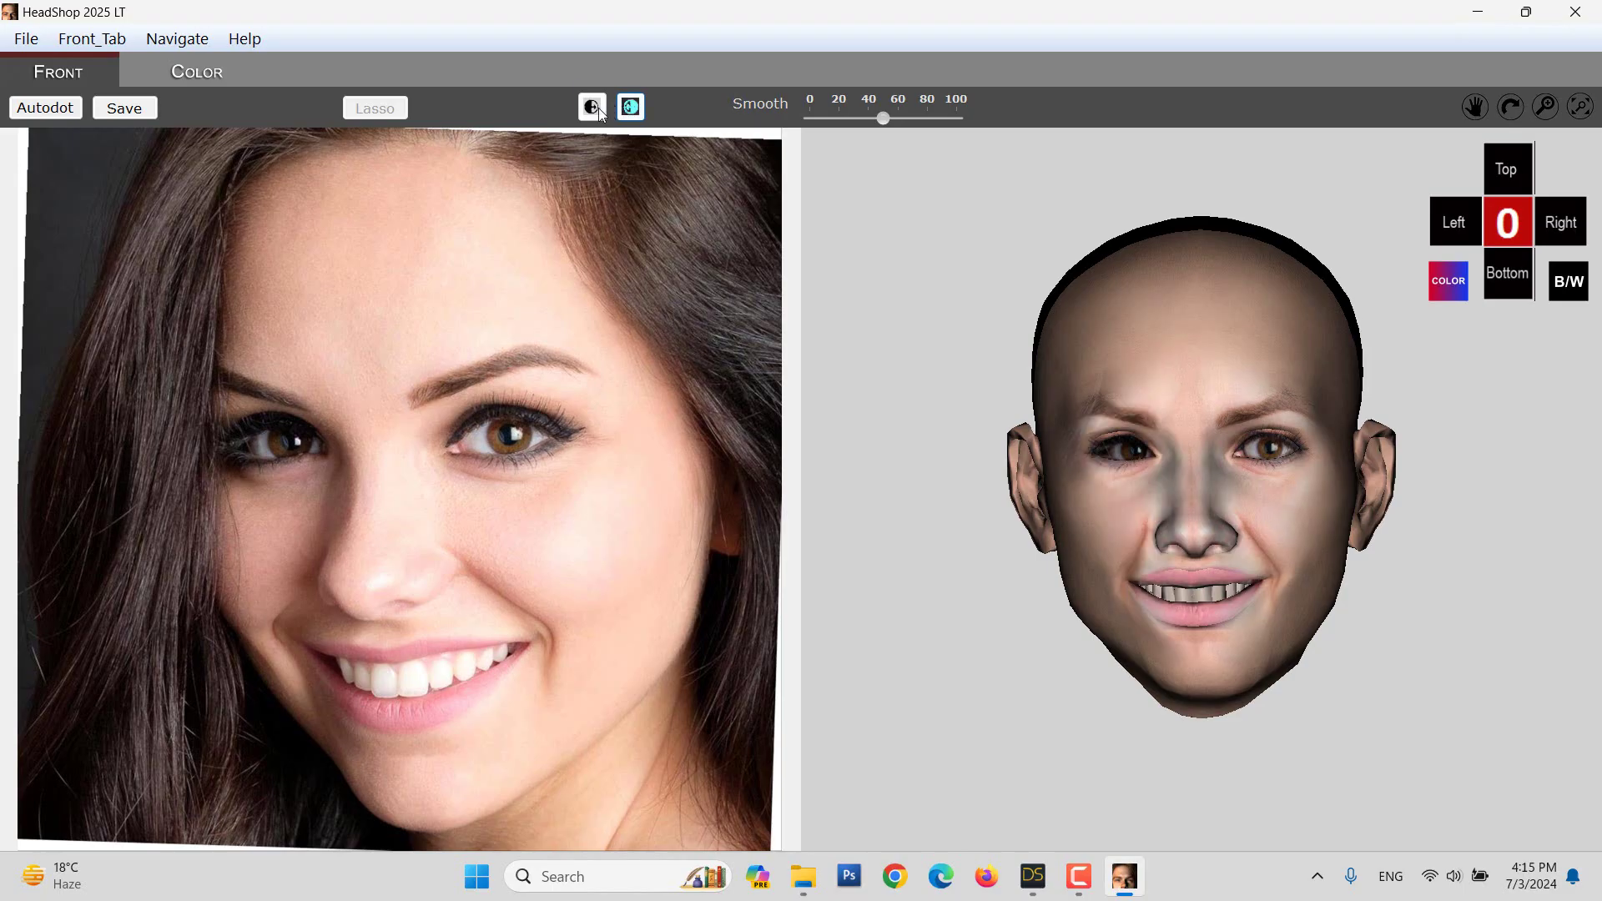
click(859, 121)
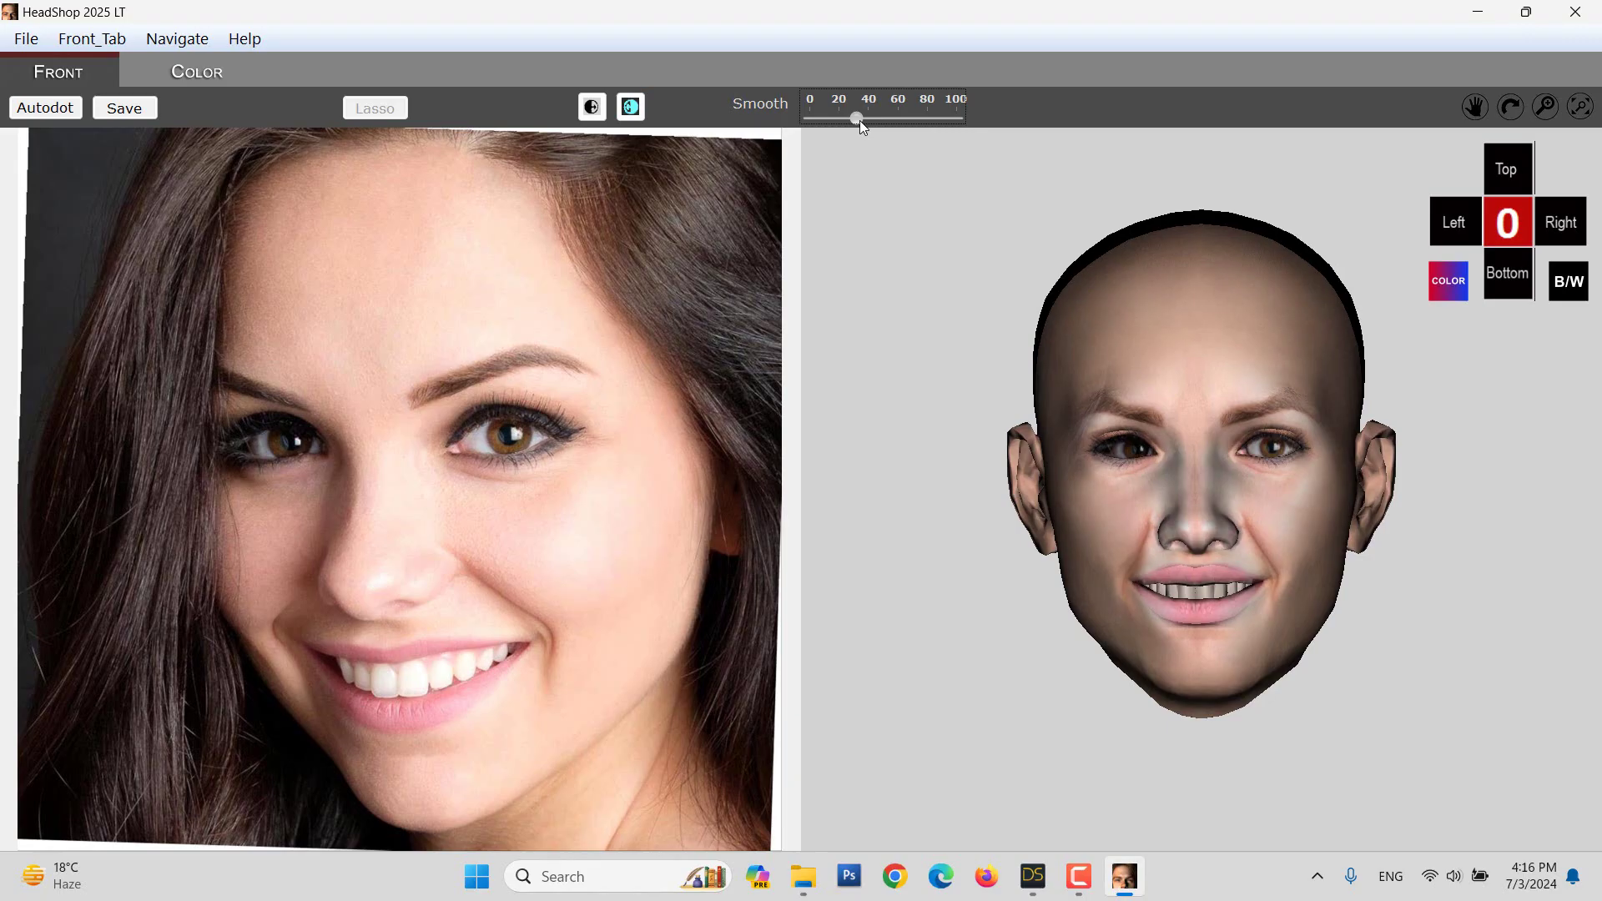
click(866, 119)
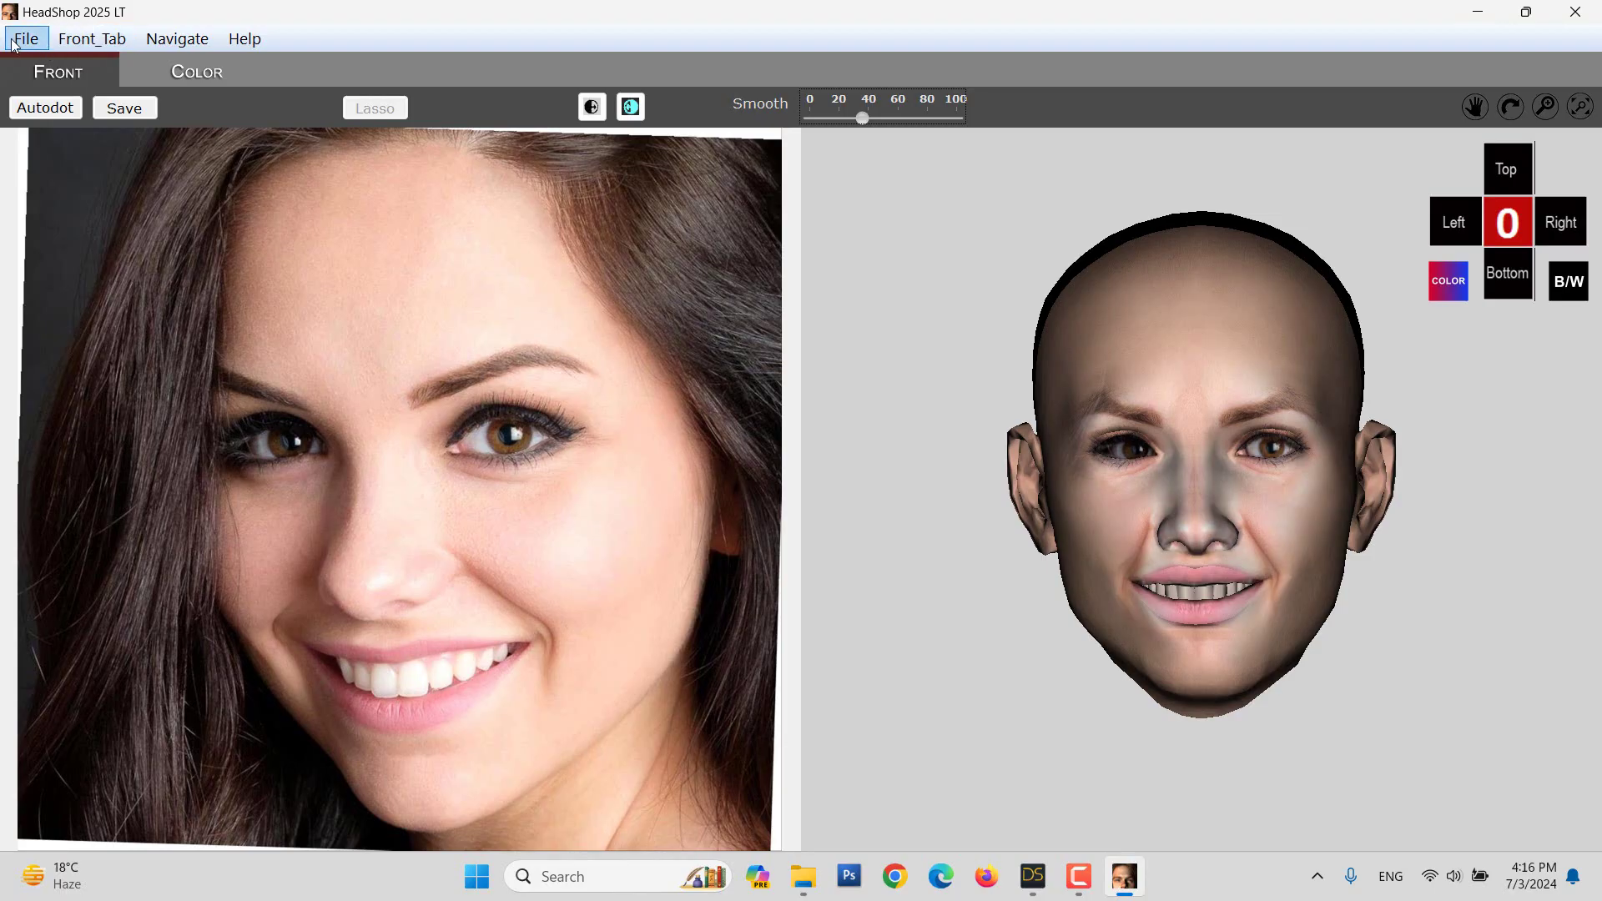
Step: Open the colour materials and sample a skin tone from the cheek below the eye in the photo for retouching
click(209, 78)
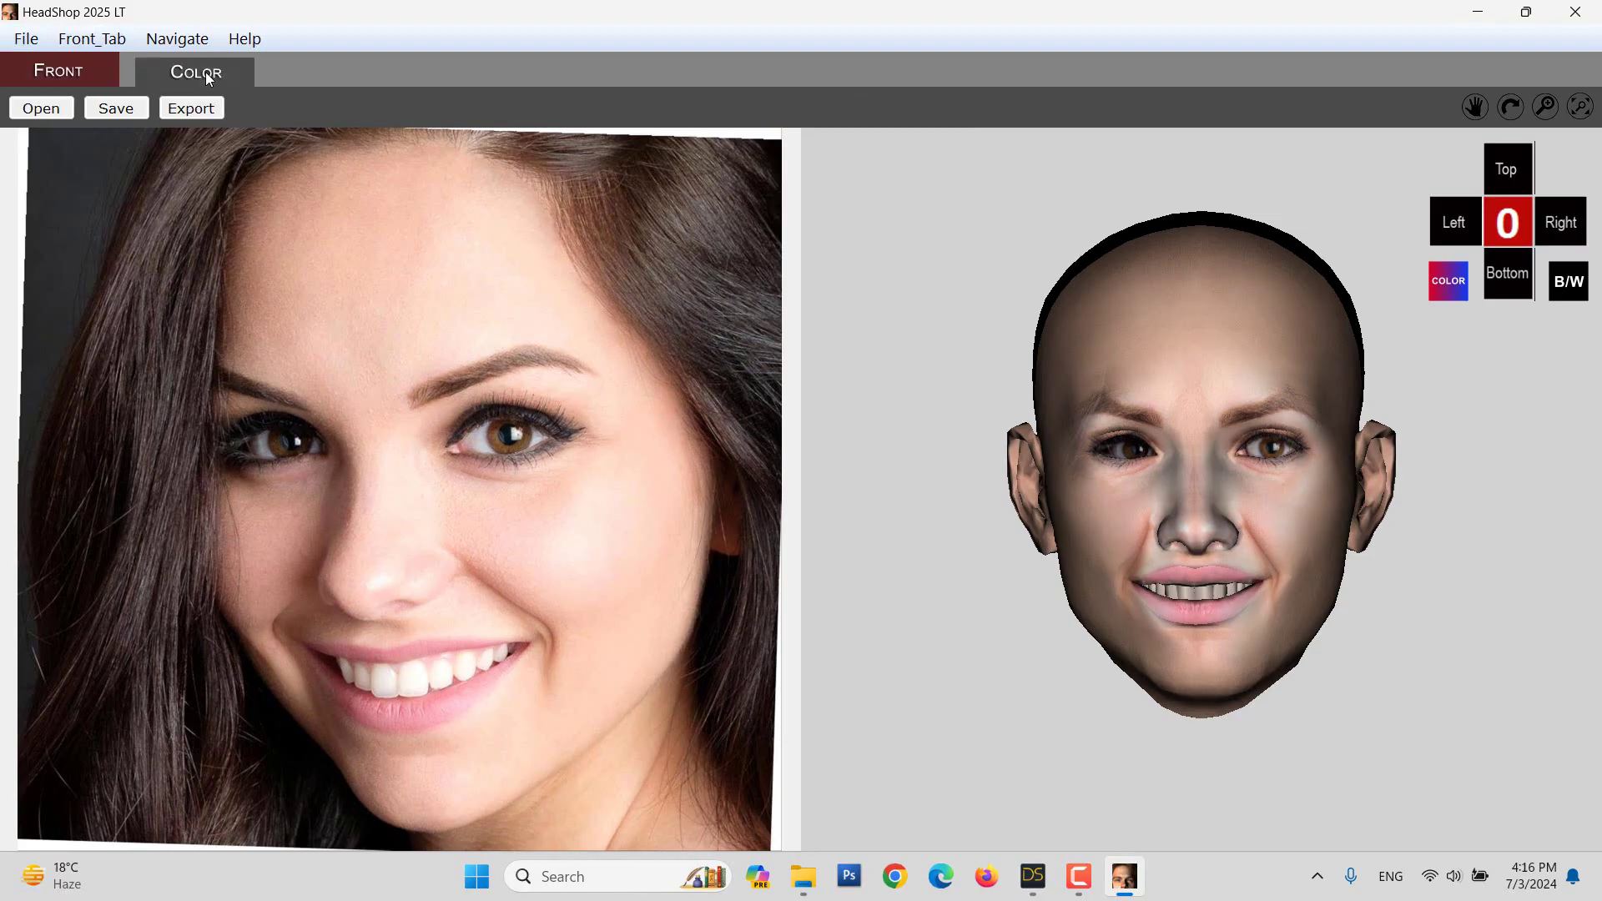
click(40, 110)
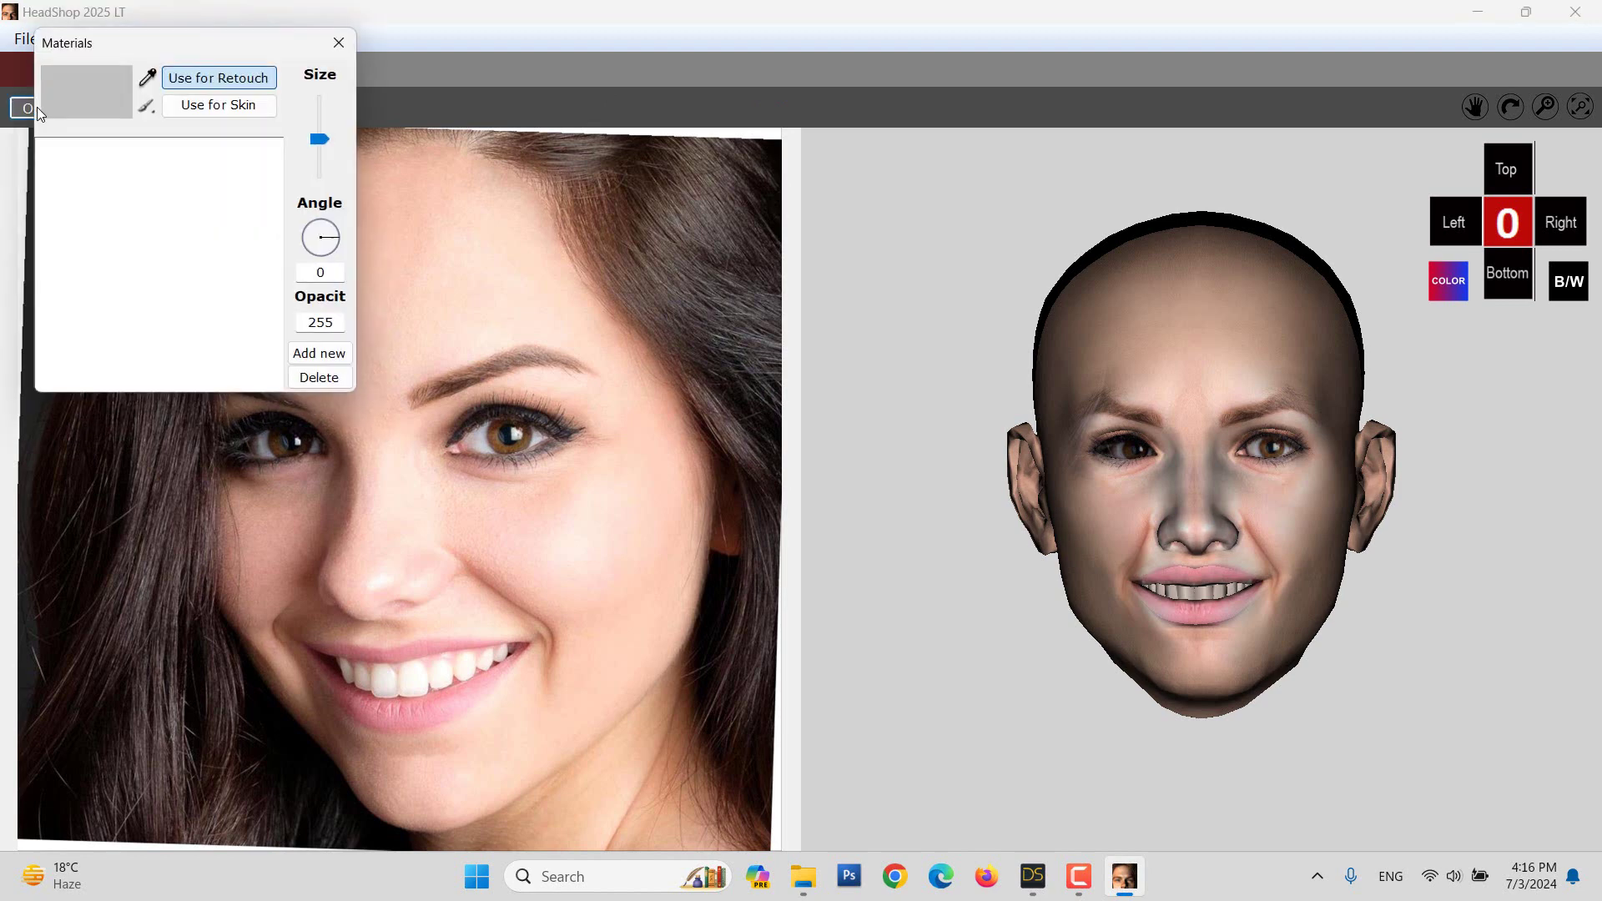
click(146, 79)
click(570, 491)
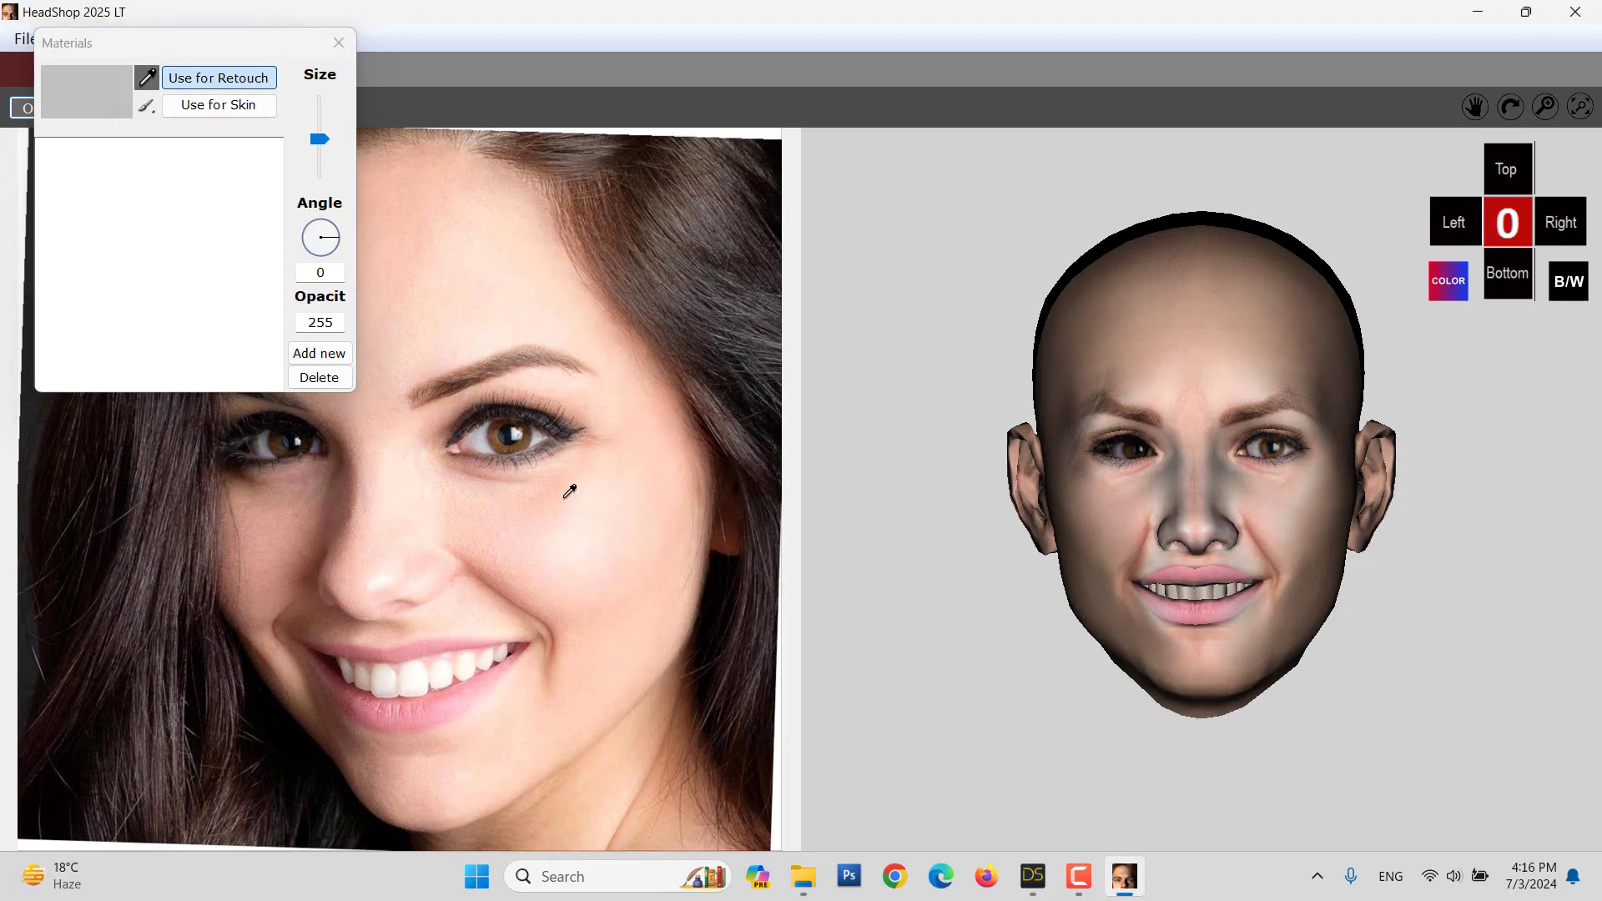
click(570, 492)
Step: Set the retouch brush opacity to 120 and paint the sampled skin tone on the 3D head's nose bridge
click(1545, 106)
click(1286, 419)
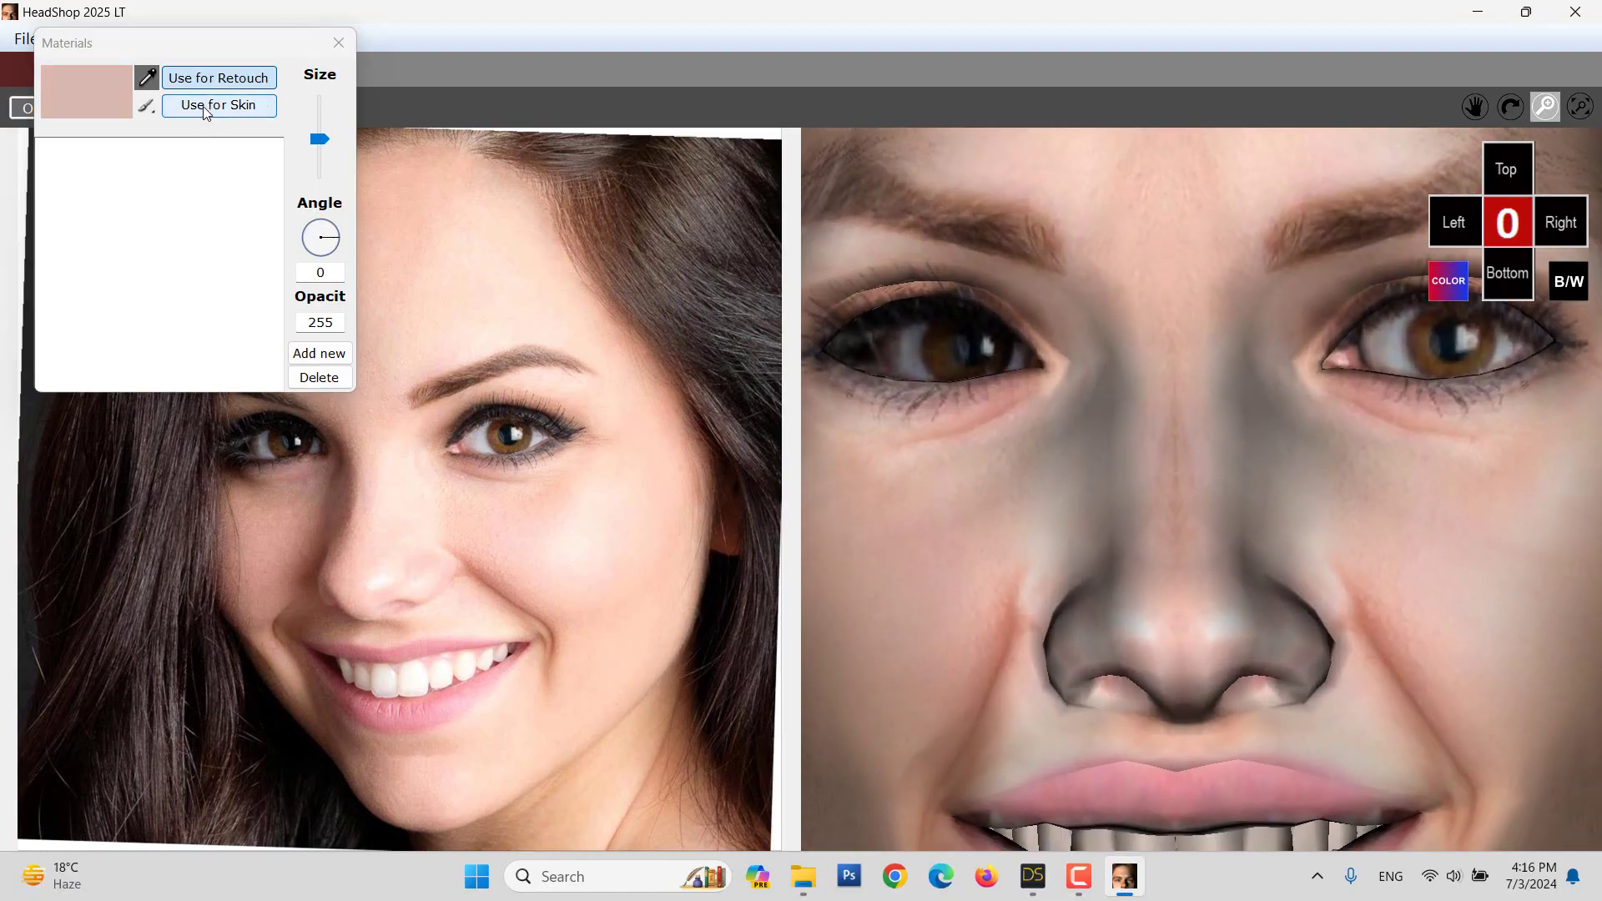
click(149, 109)
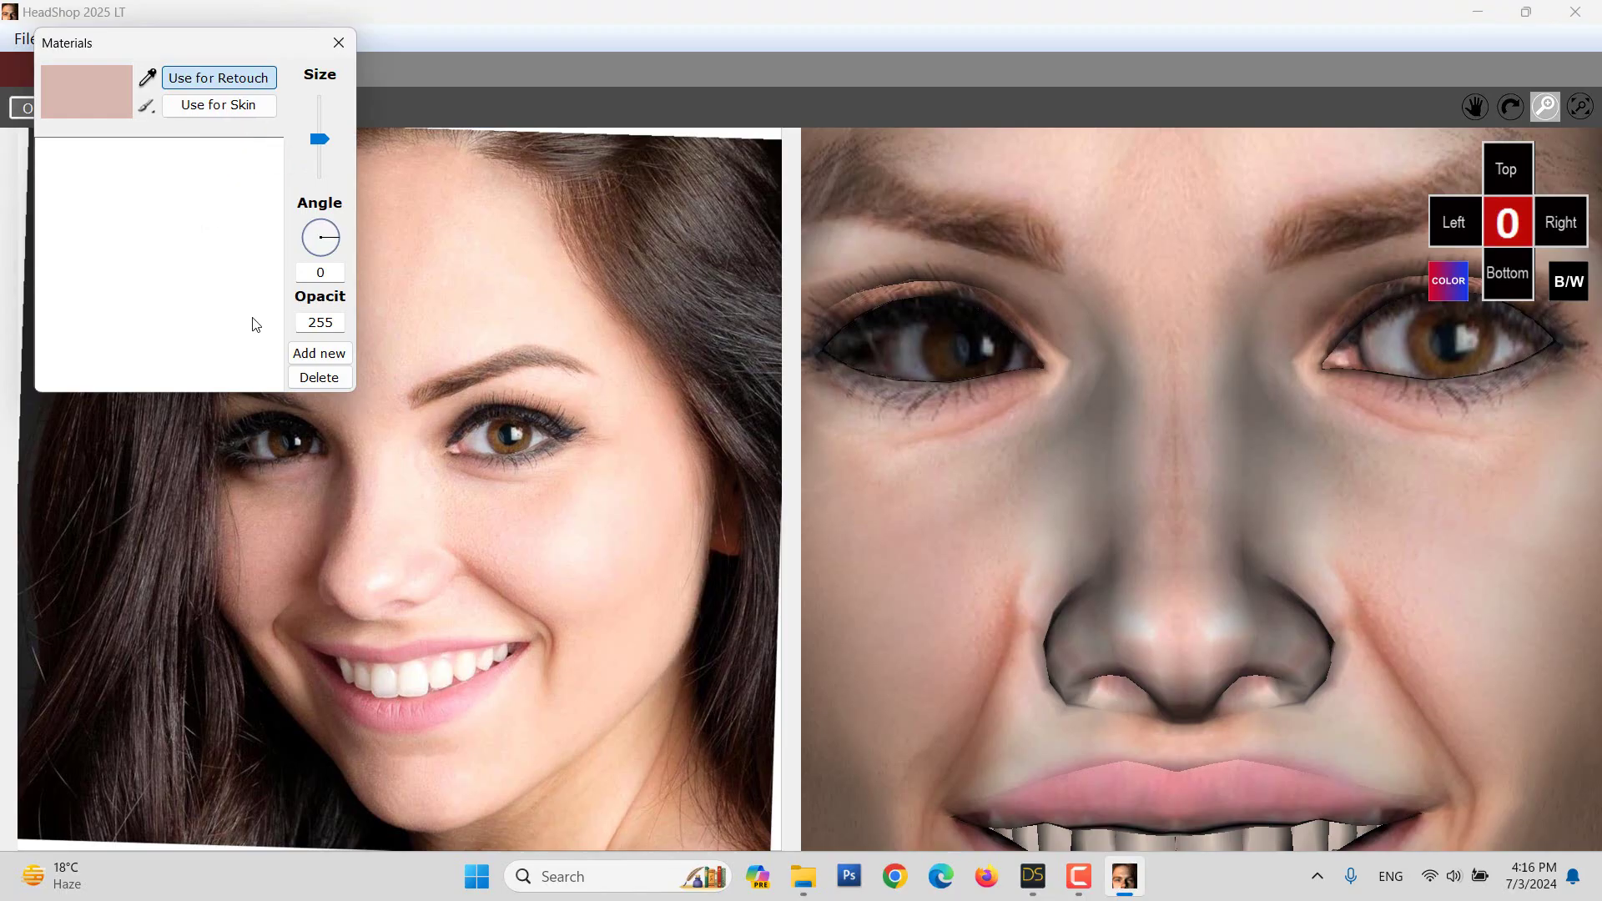
drag(333, 324, 284, 320)
text(120)
click(332, 268)
click(1183, 431)
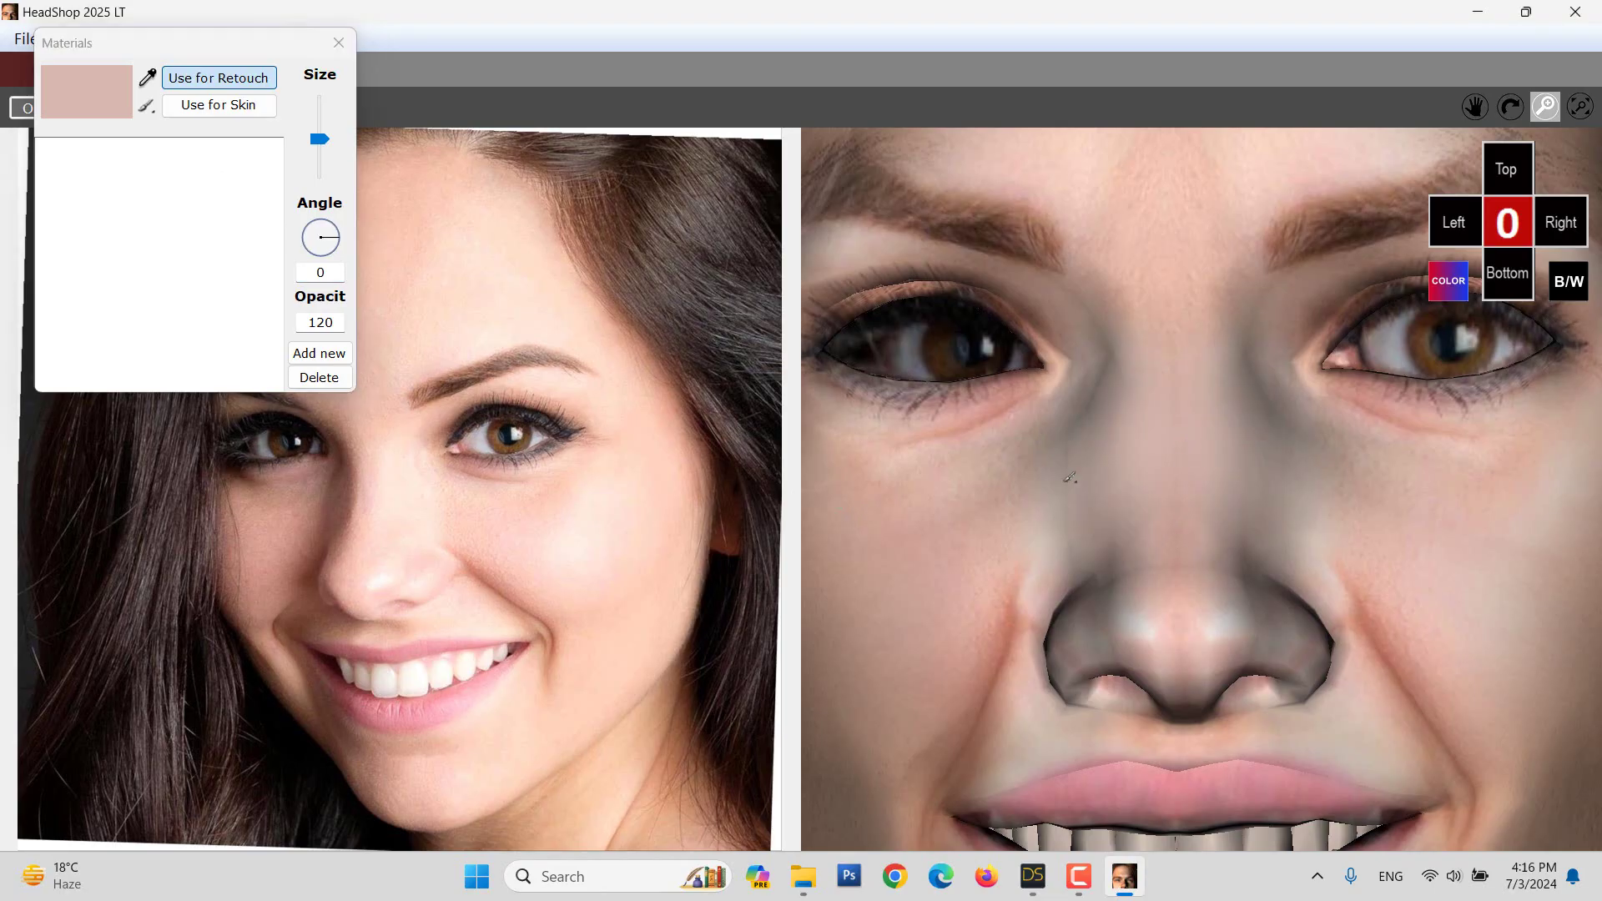
Step: Close the retouching materials and export the head project
click(333, 48)
click(333, 49)
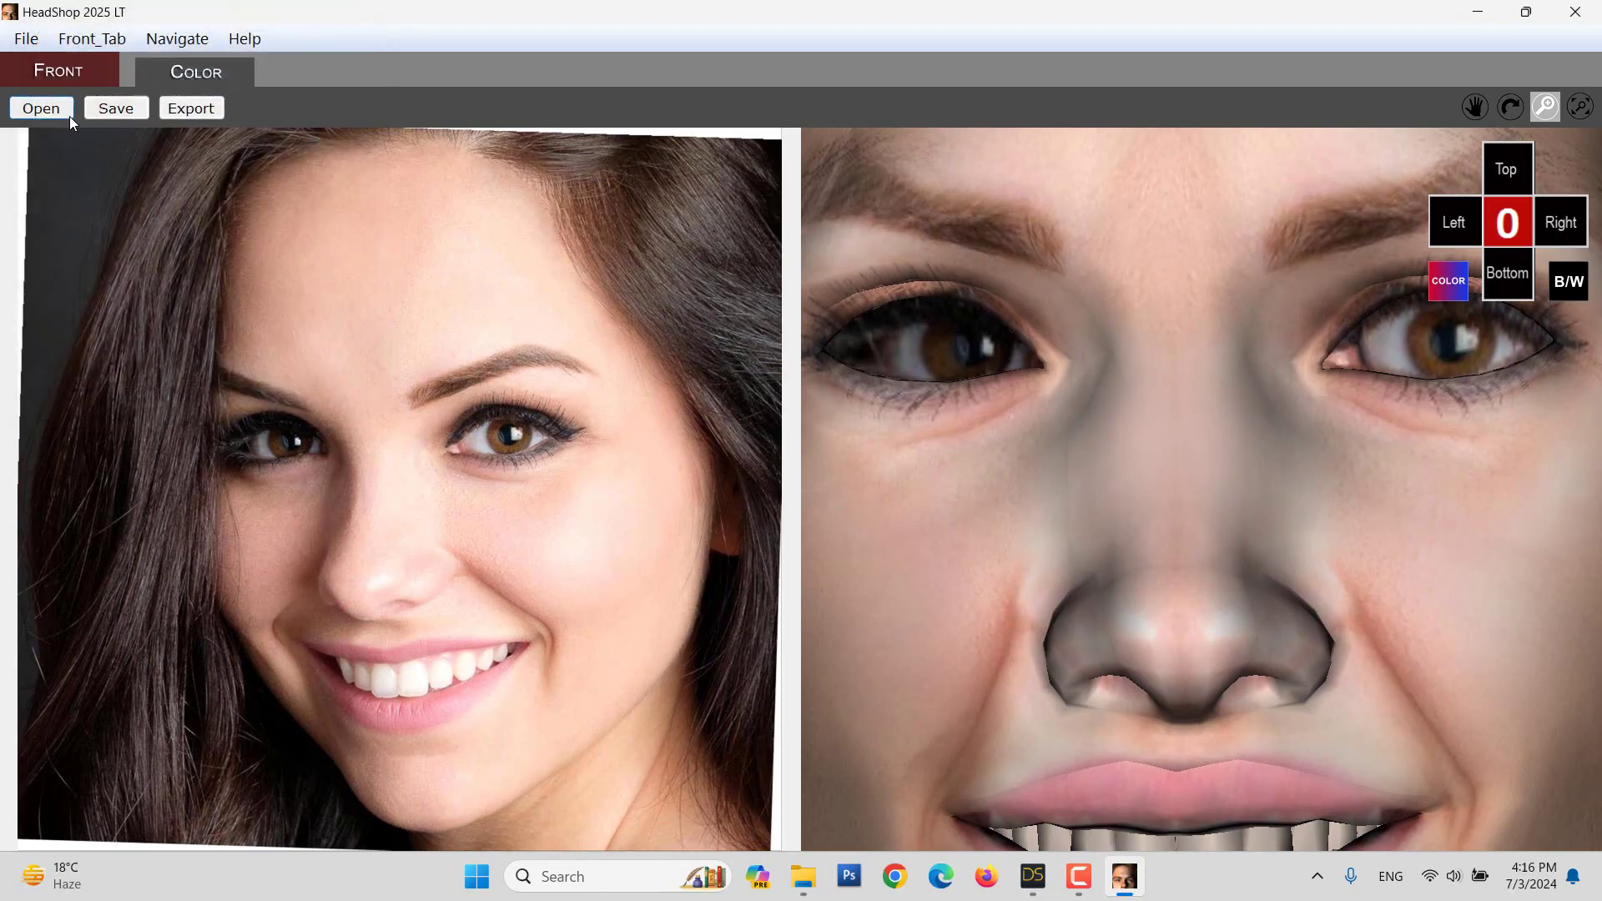
click(183, 111)
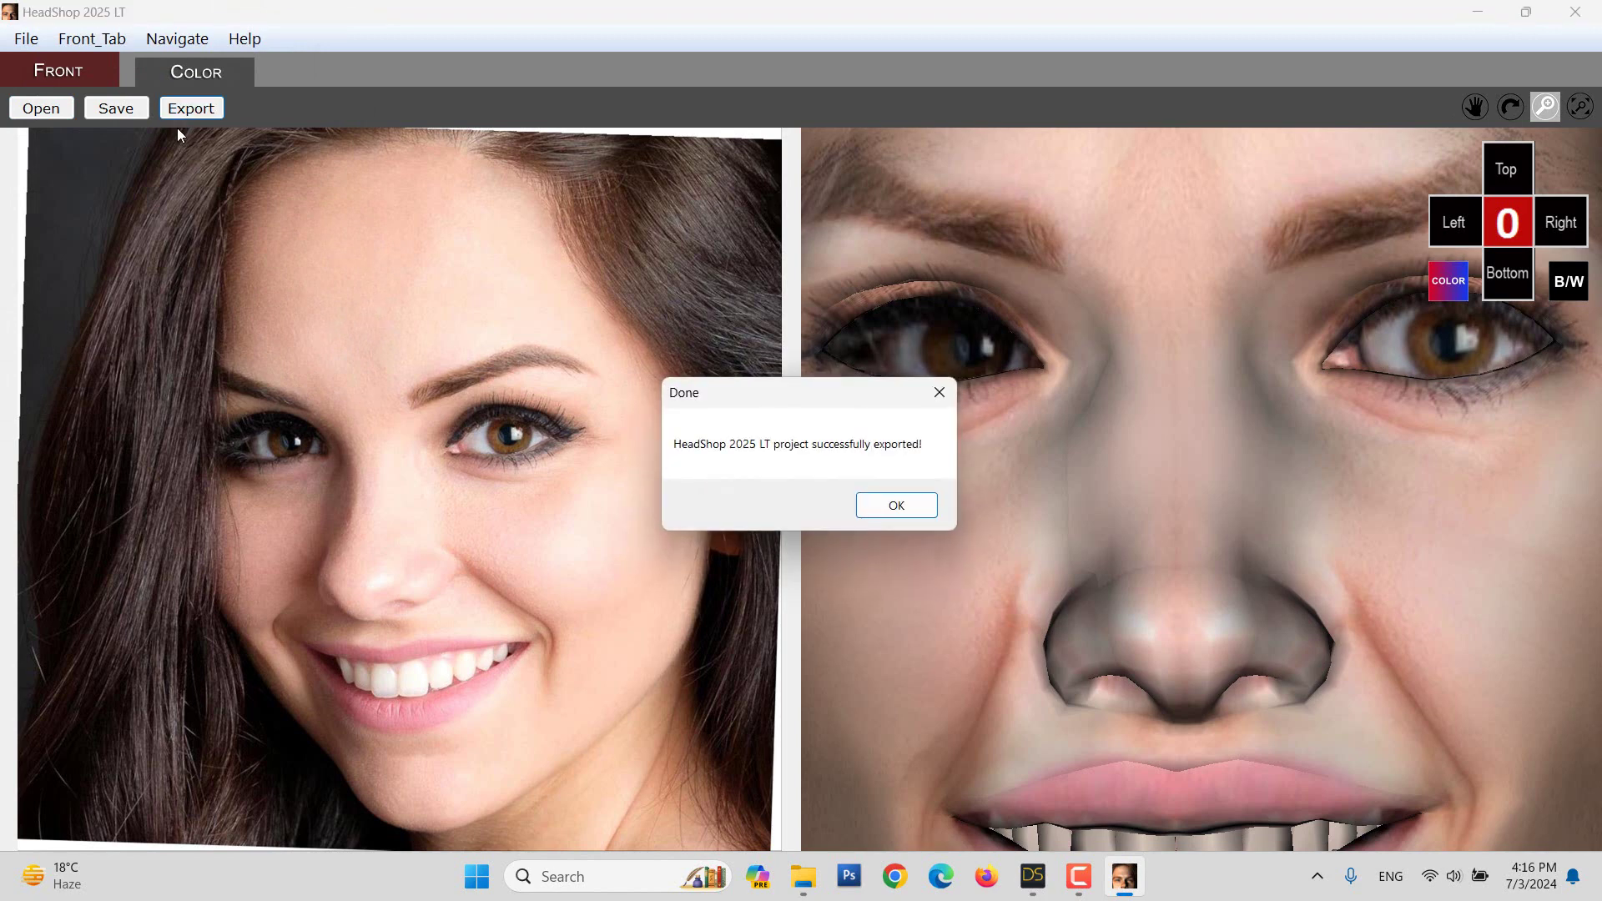
key(Return)
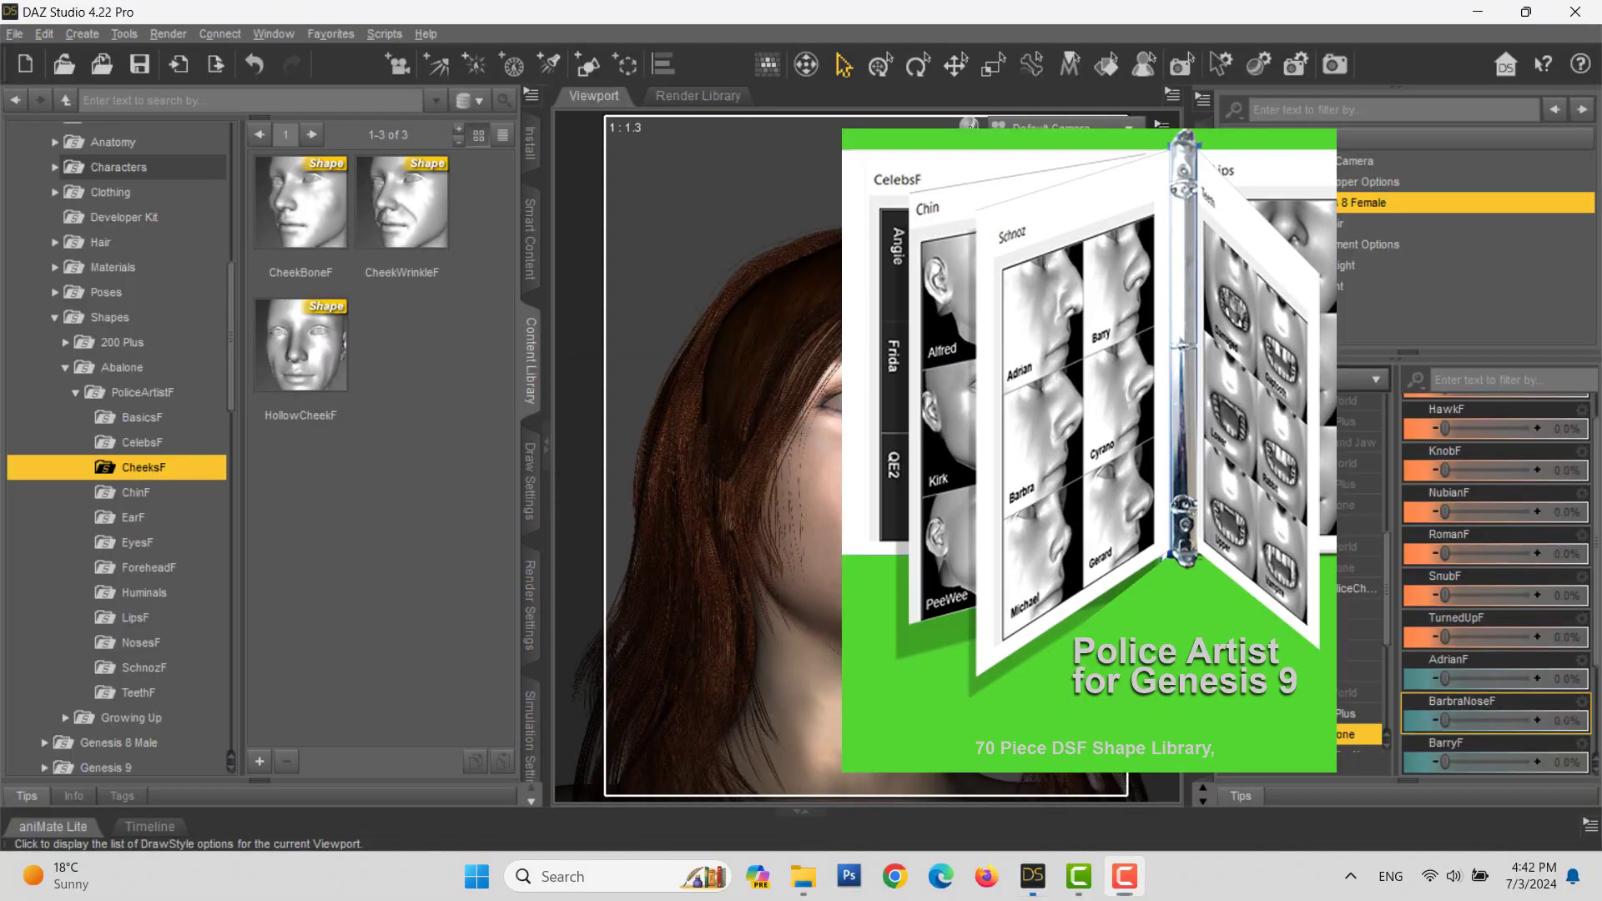
Step: In DAZ Studio, set the viewport's draw style to Smooth Shaded
click(967, 127)
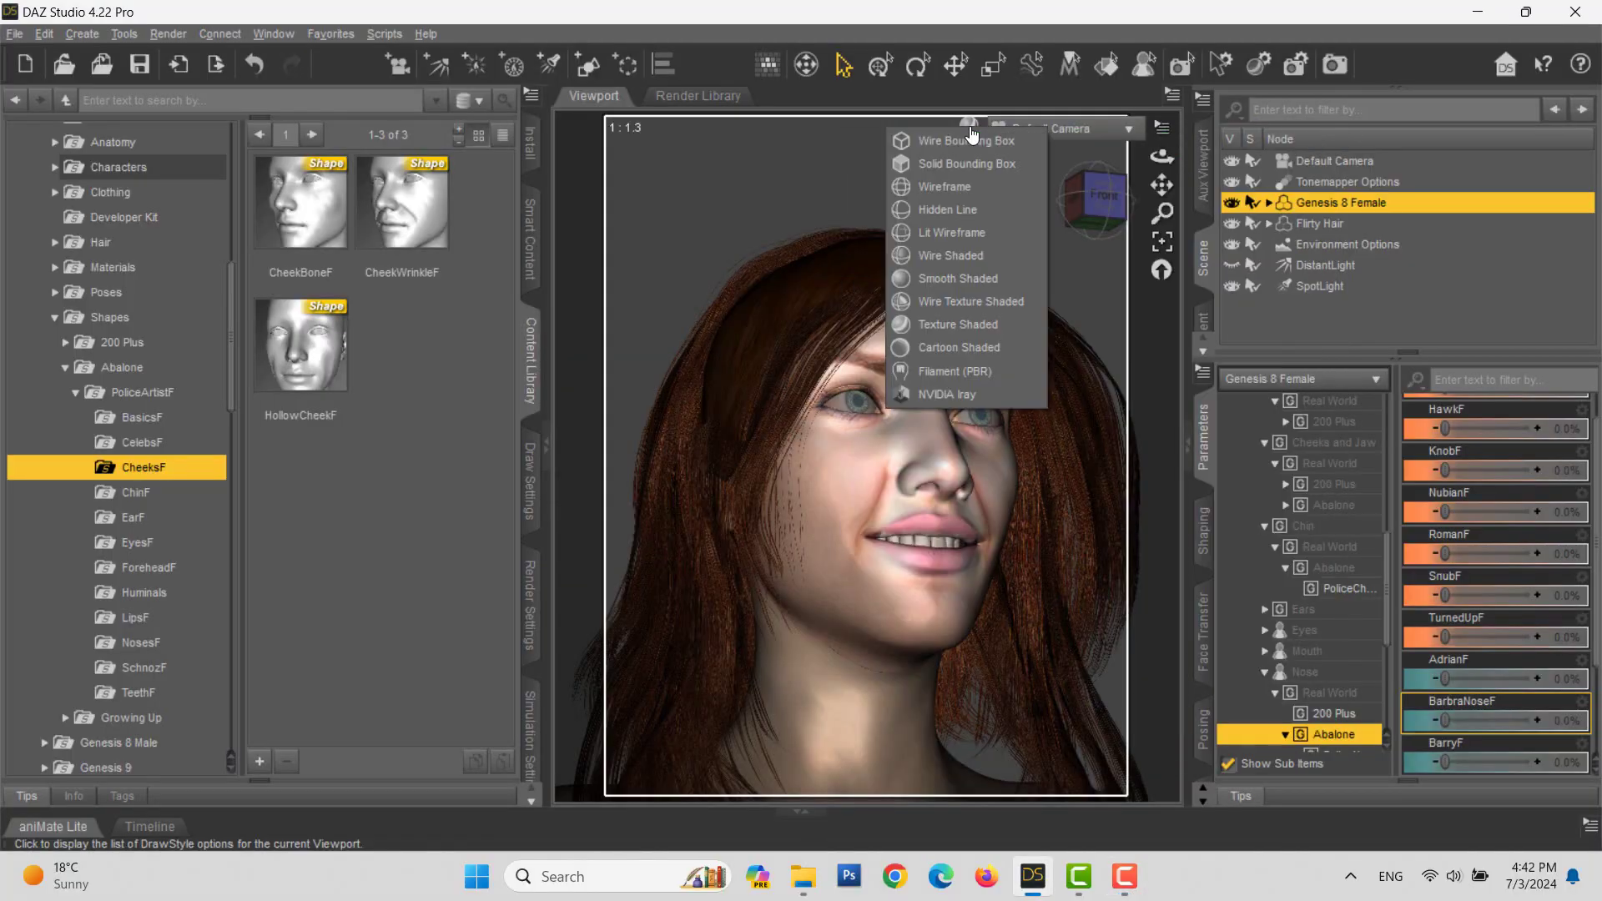
click(940, 278)
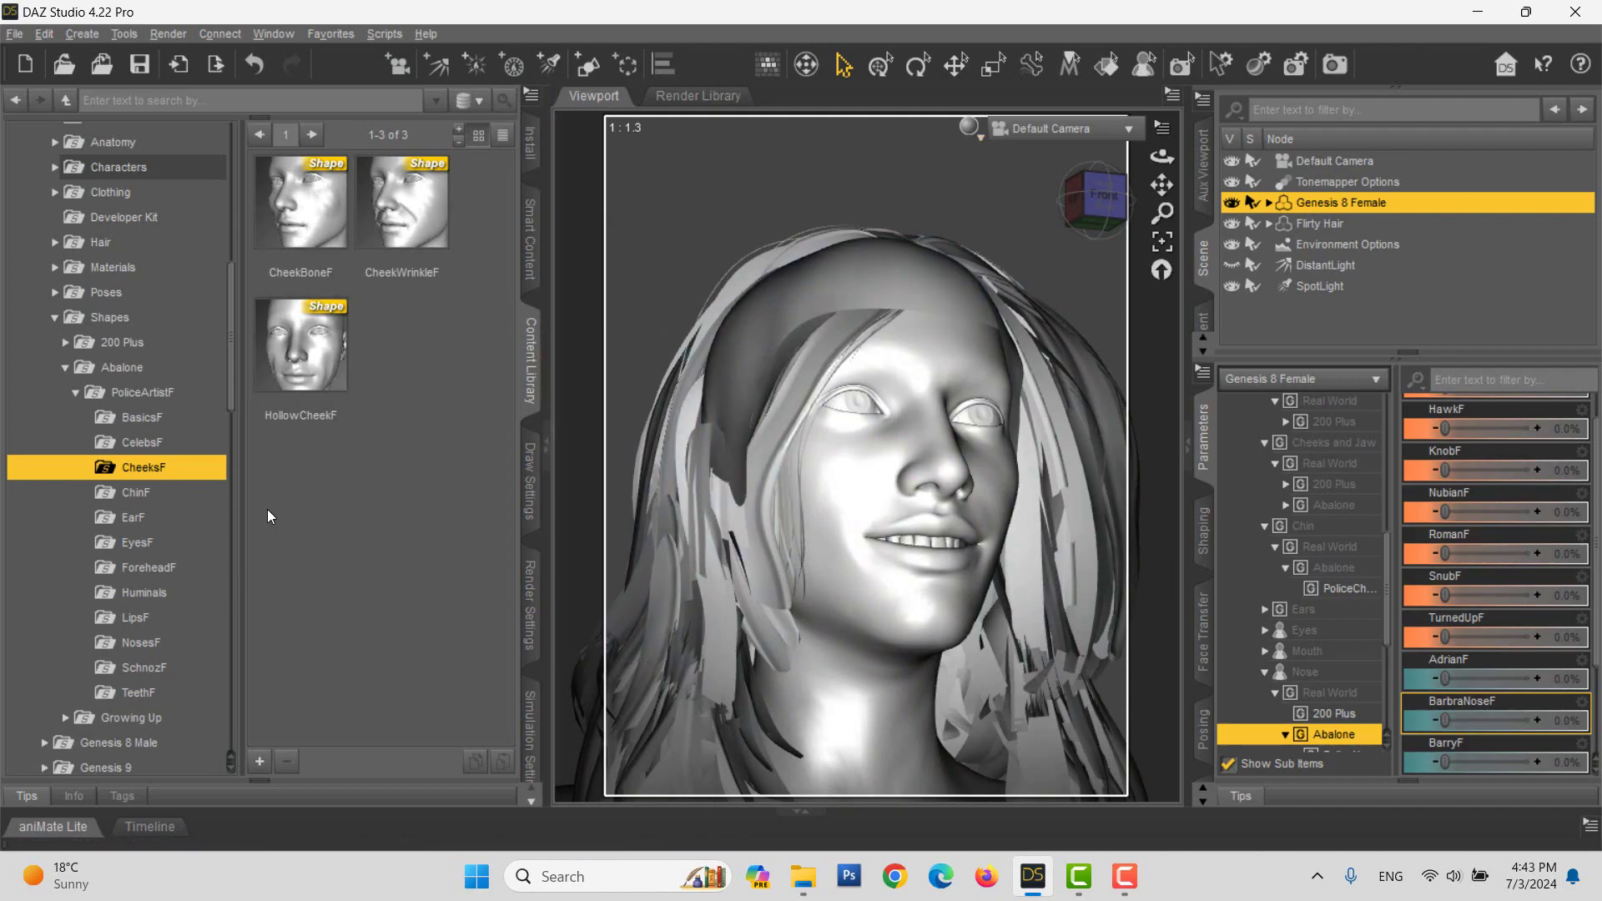
Step: Browse the BasicsF shapes in the PoliceArtistF library and choose the MonaF shape from CelebsF
click(137, 373)
click(119, 395)
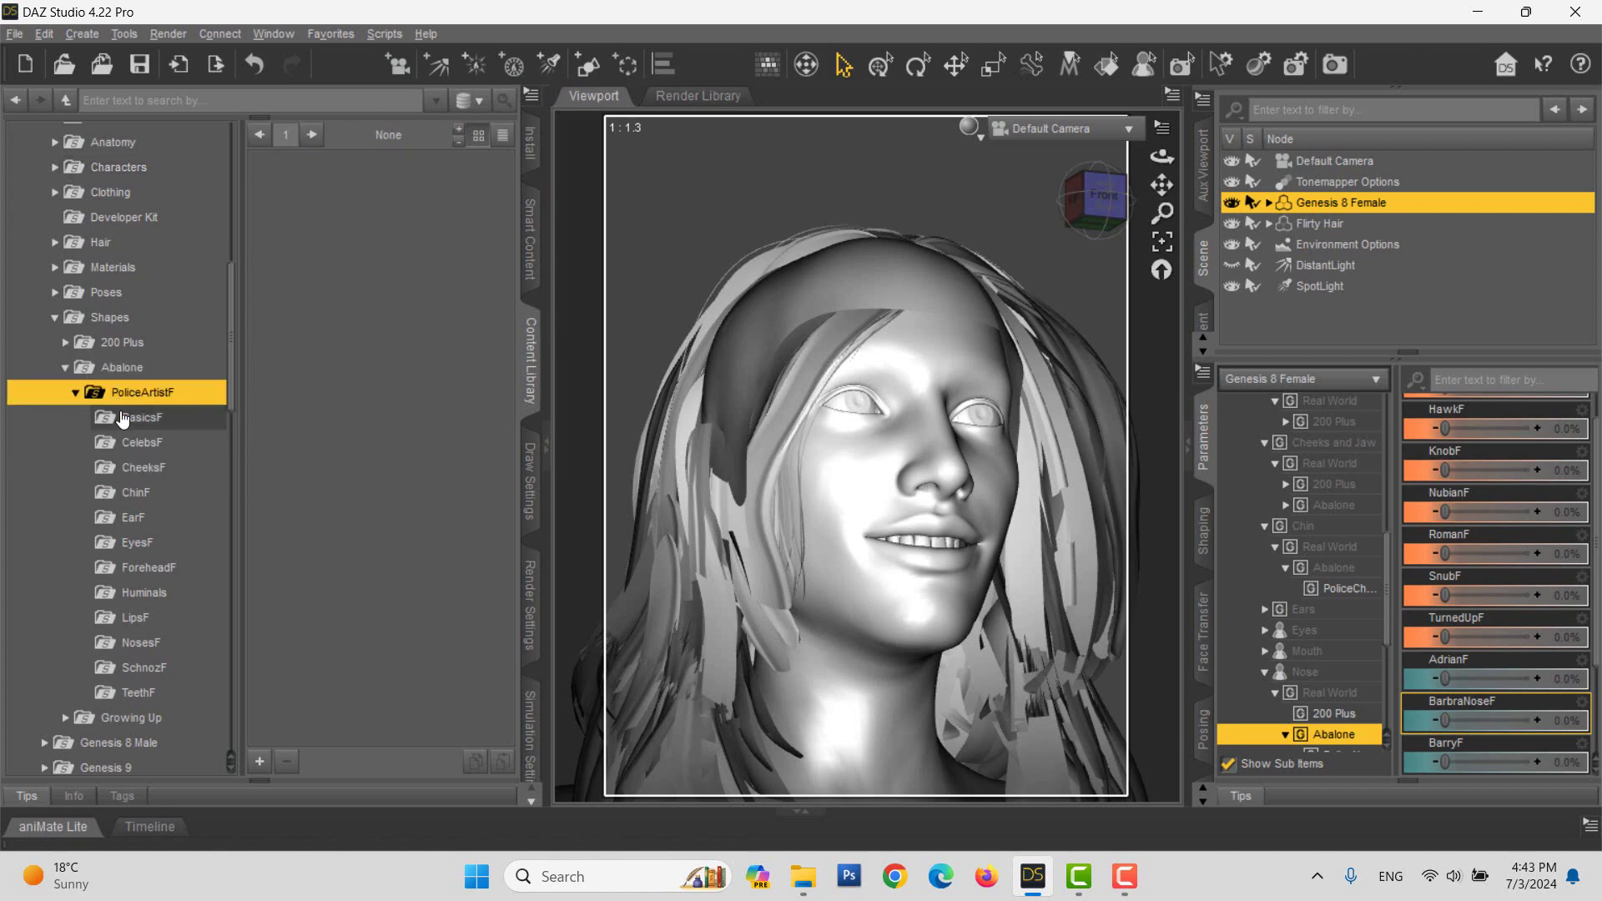
click(125, 419)
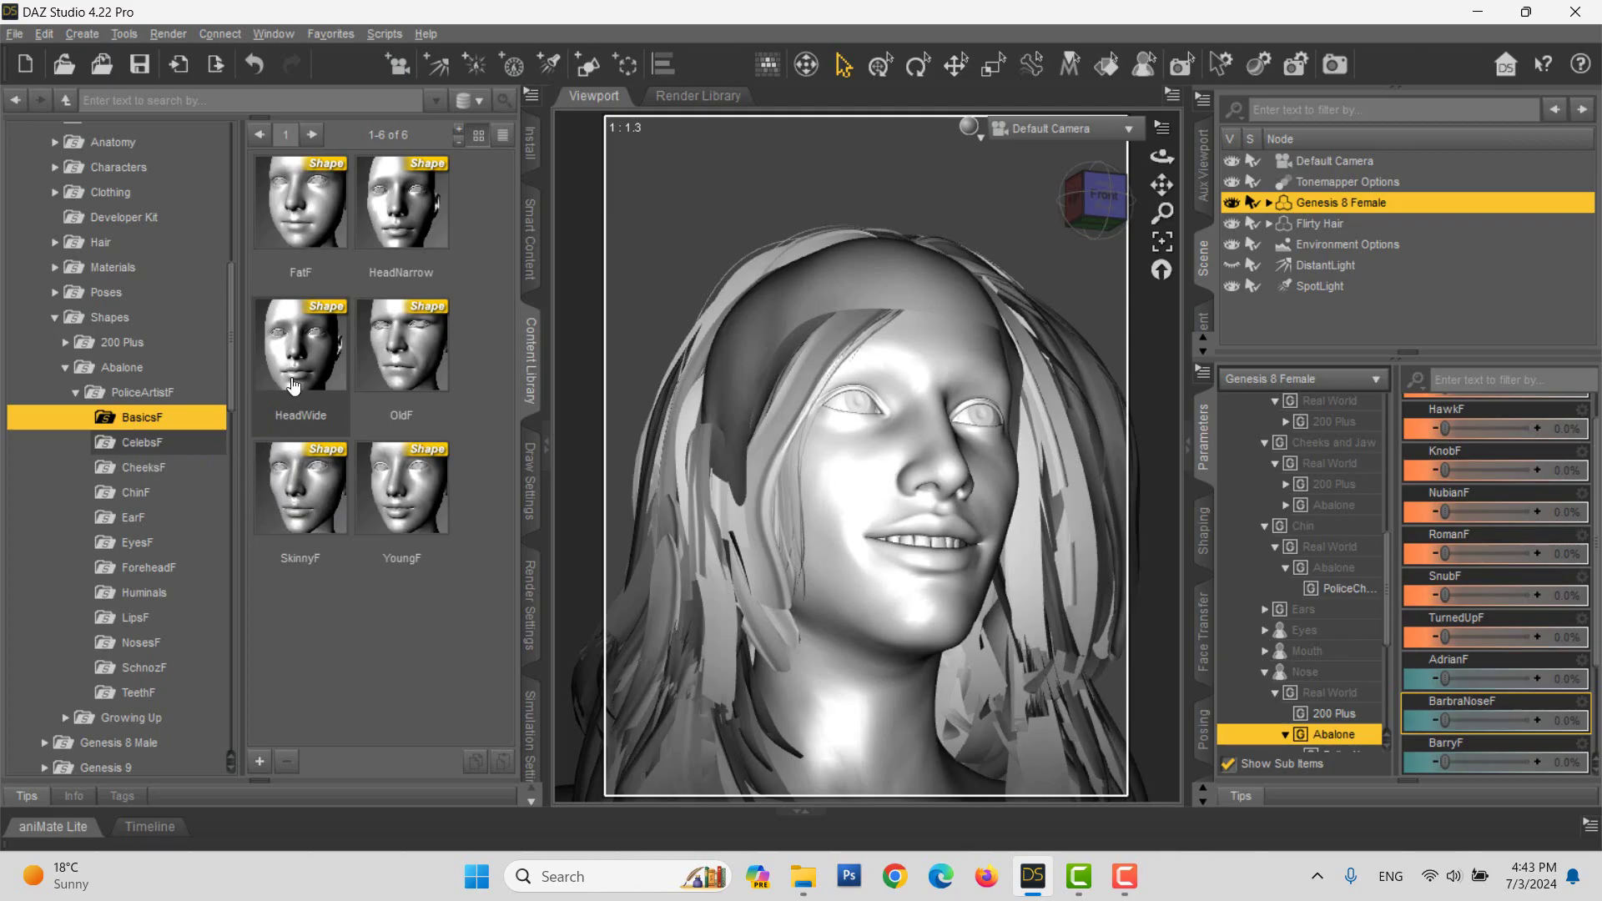
mouse_move(293, 385)
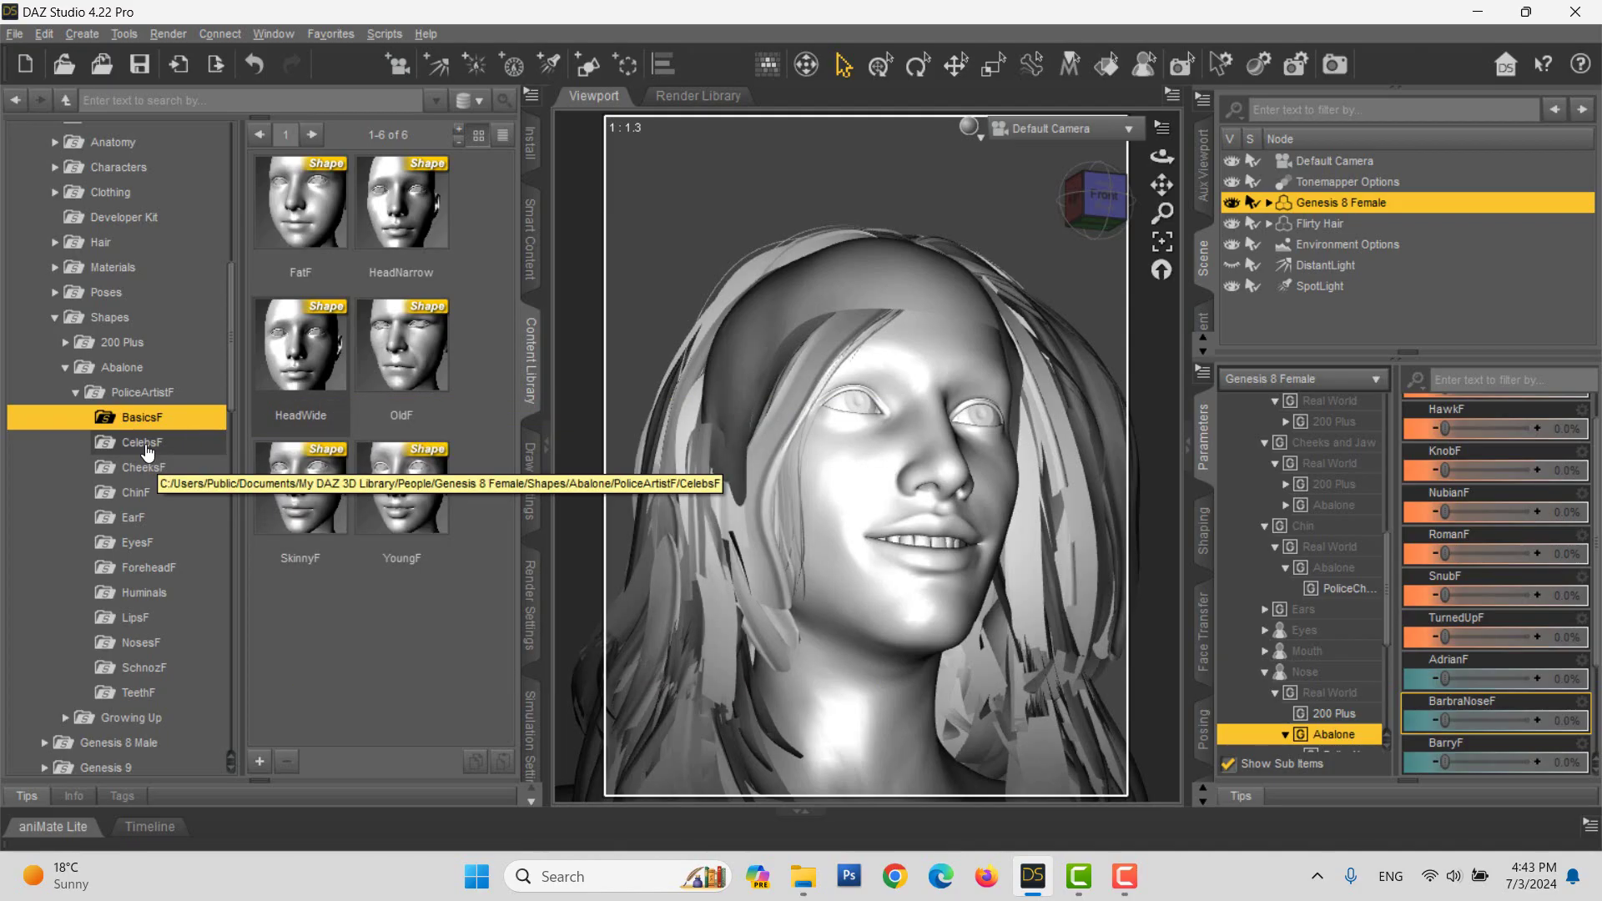
click(142, 443)
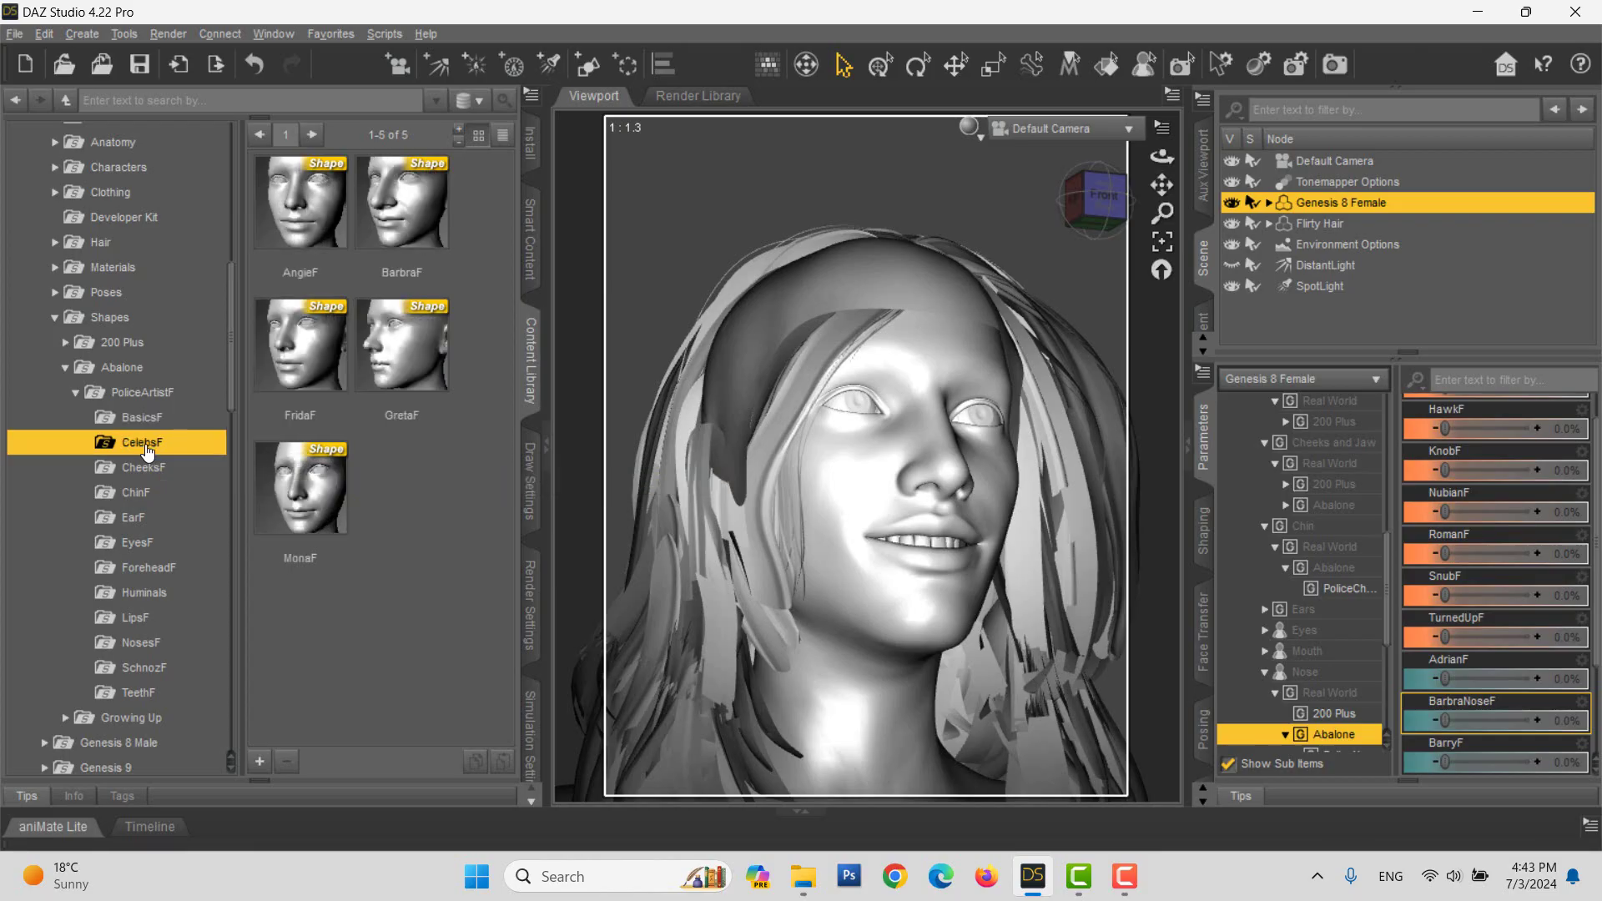
click(305, 511)
double_click(304, 511)
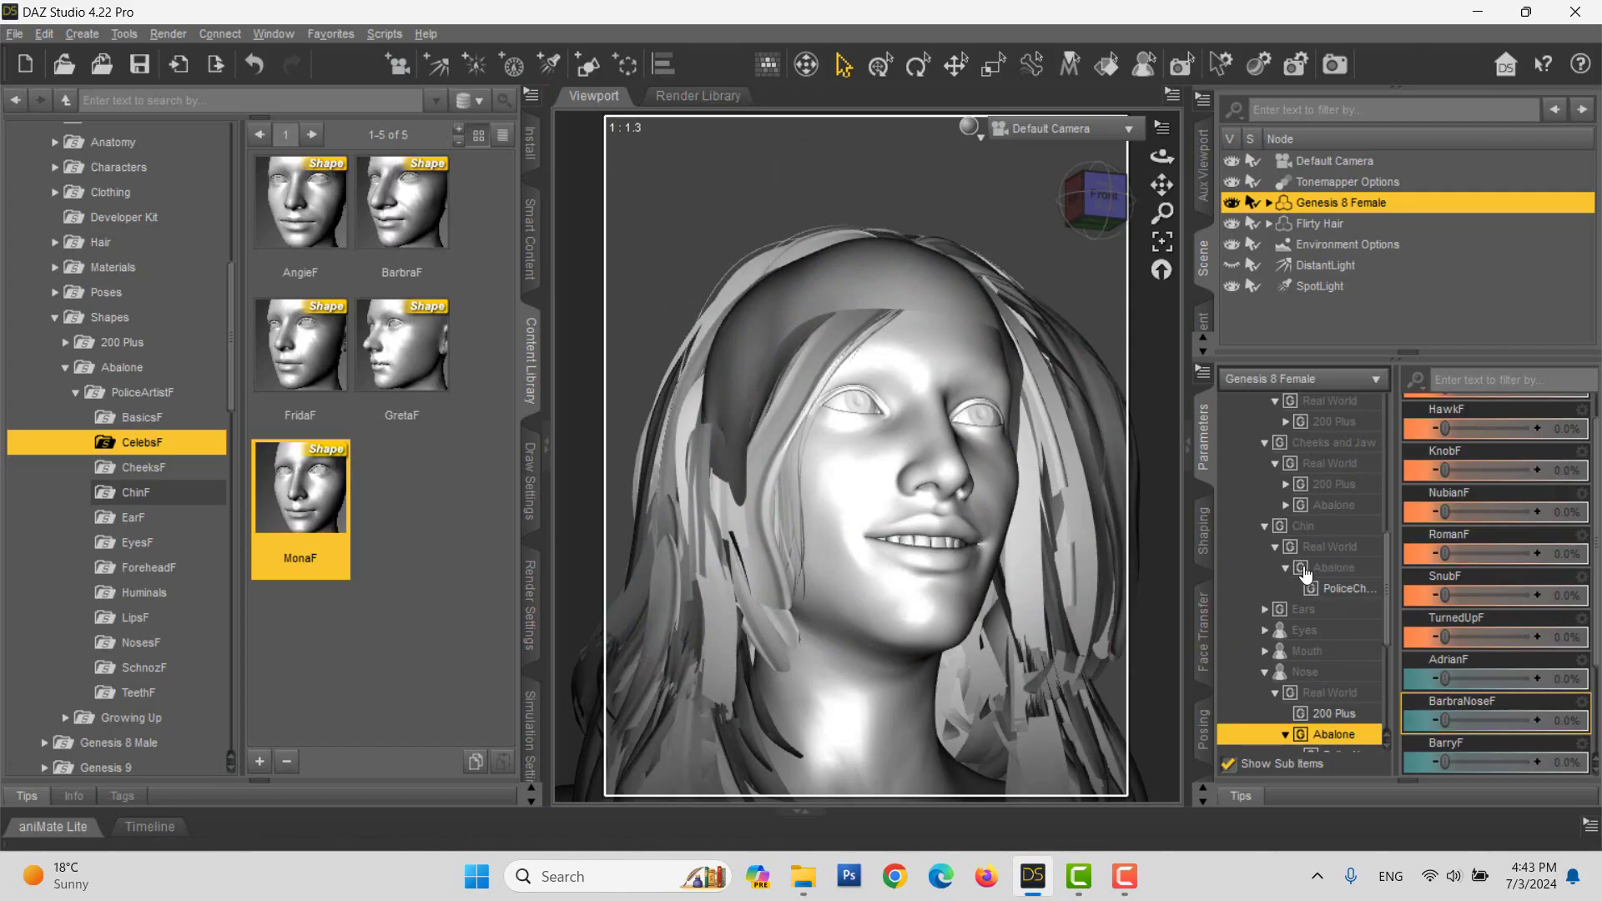
Step: Set the Mona morph in the PoliceCelebsF group to about 37% on the Genesis 8 Female
scroll(1307, 434, up, 4)
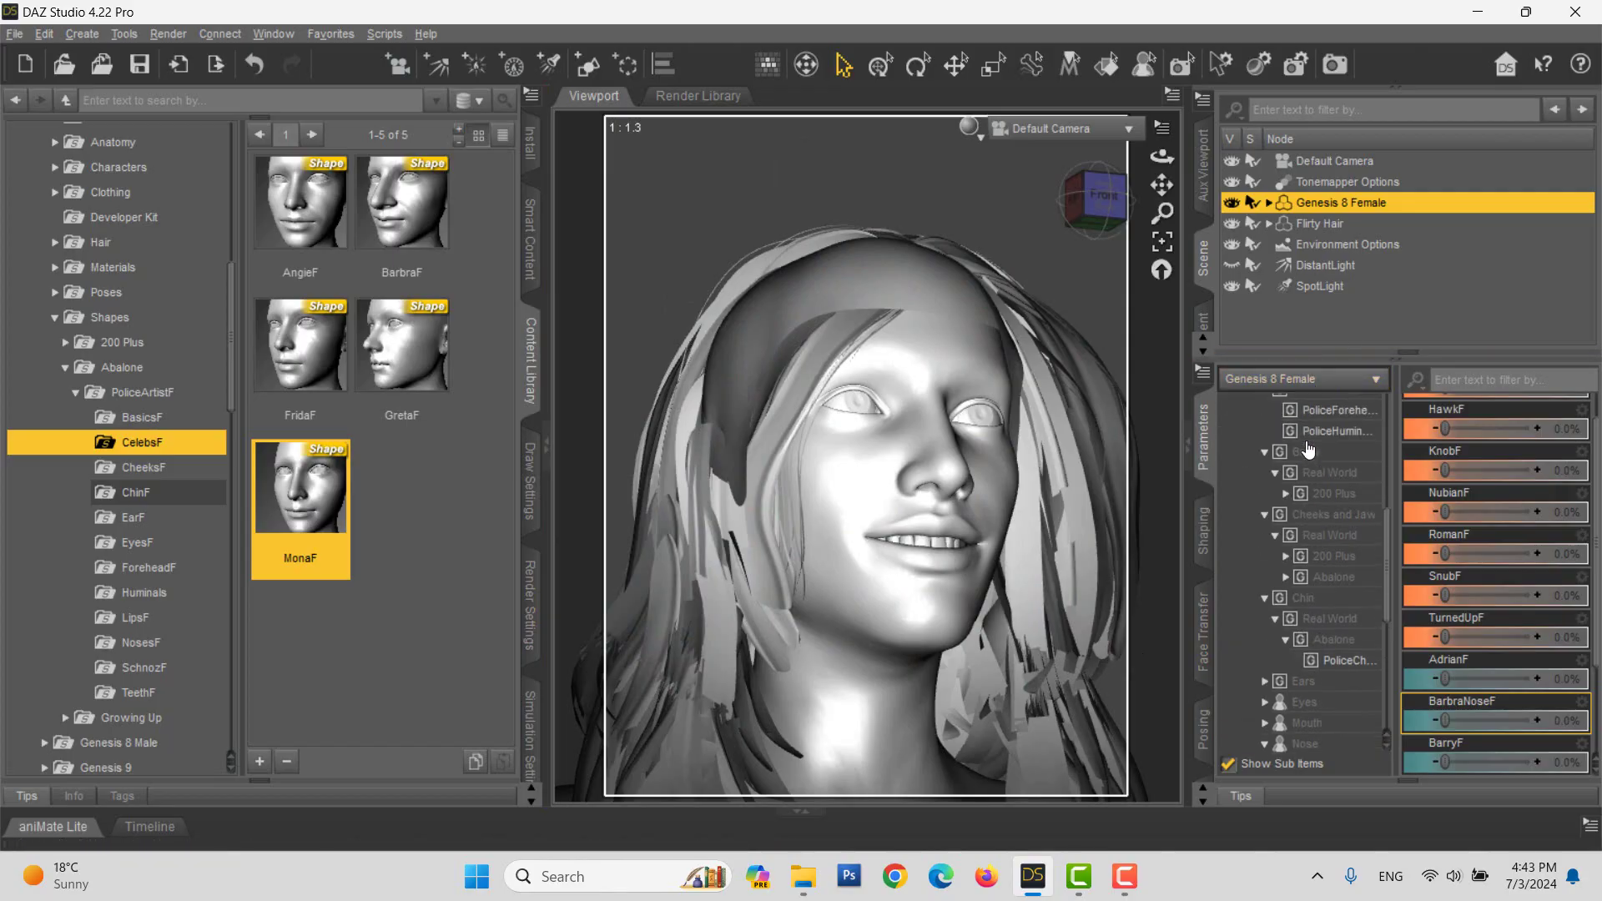
scroll(1308, 451, up, 3)
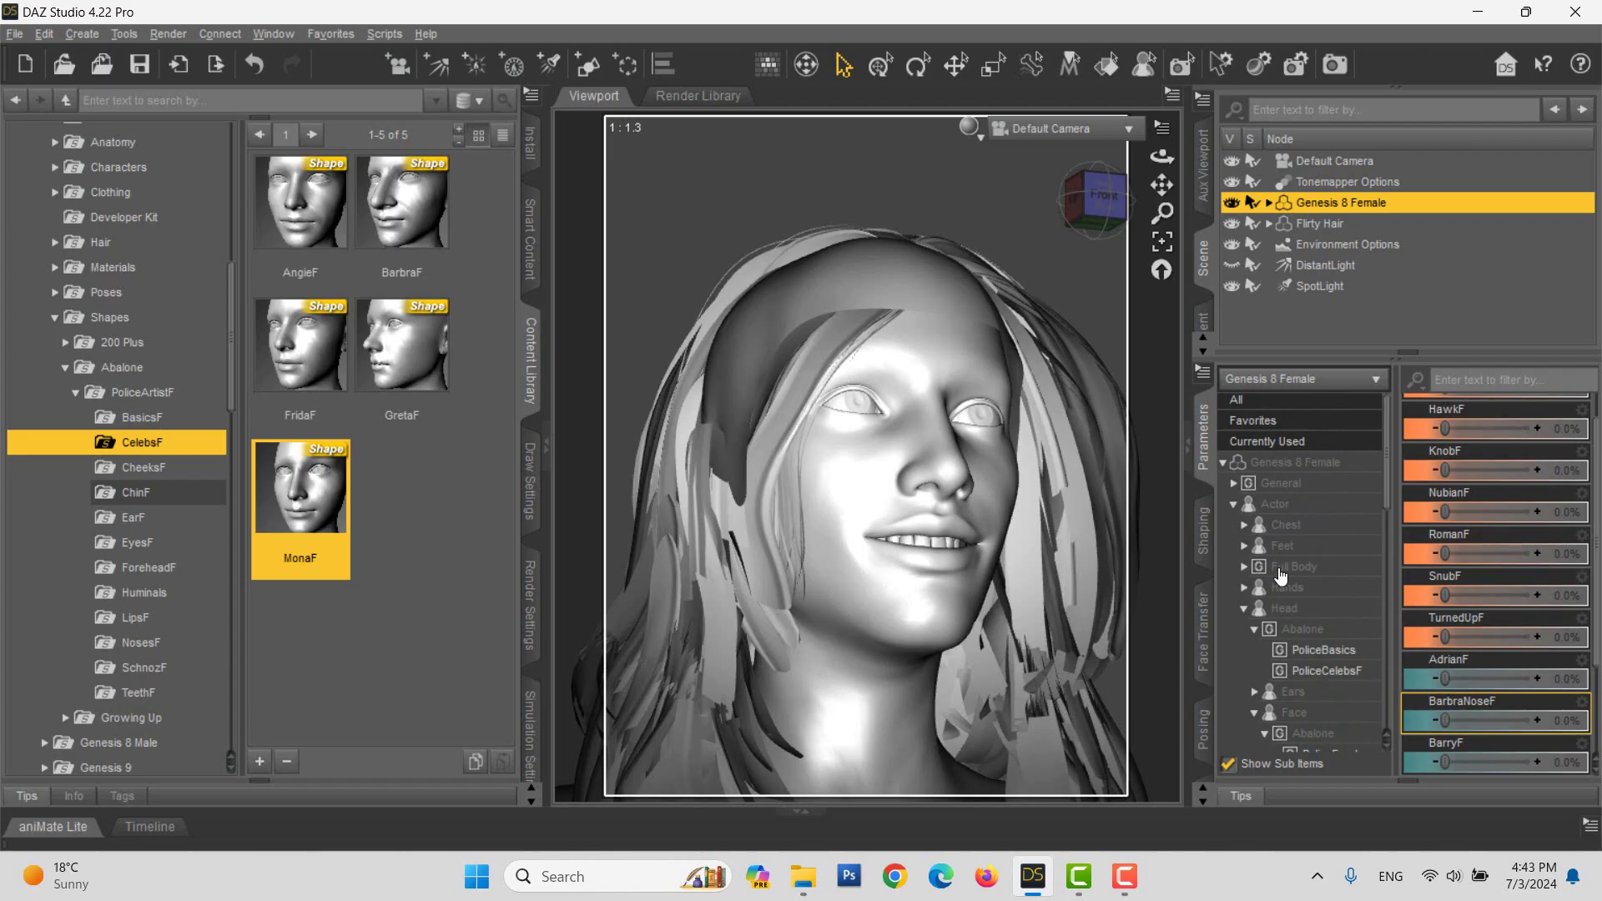
scroll(1312, 647, down, 1)
scroll(1312, 647, down, 2)
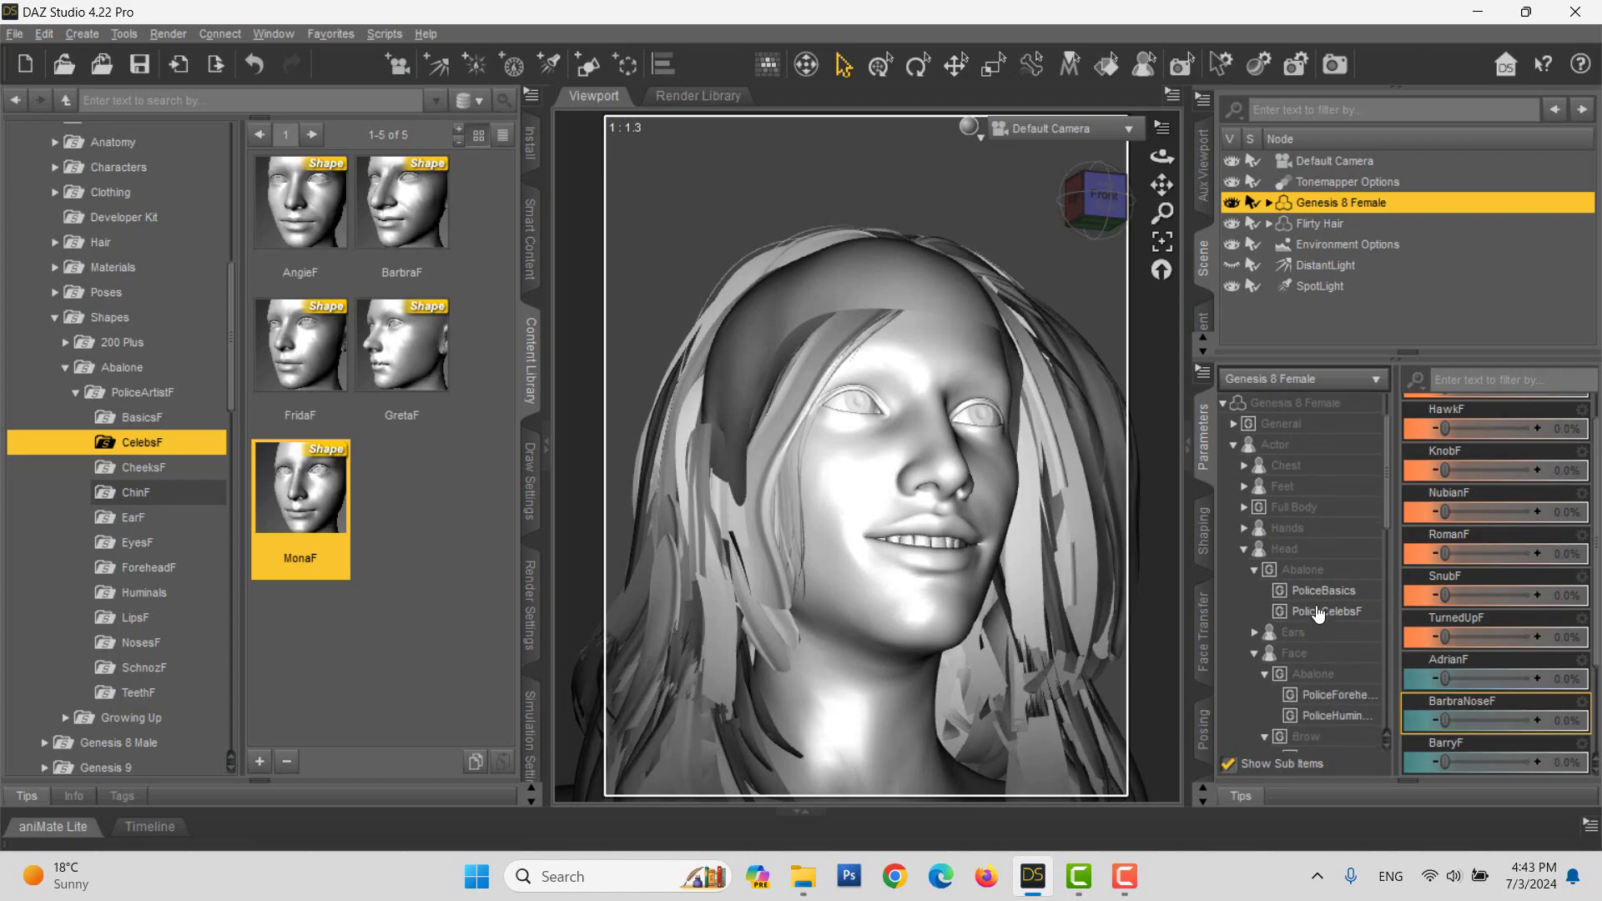
click(1319, 612)
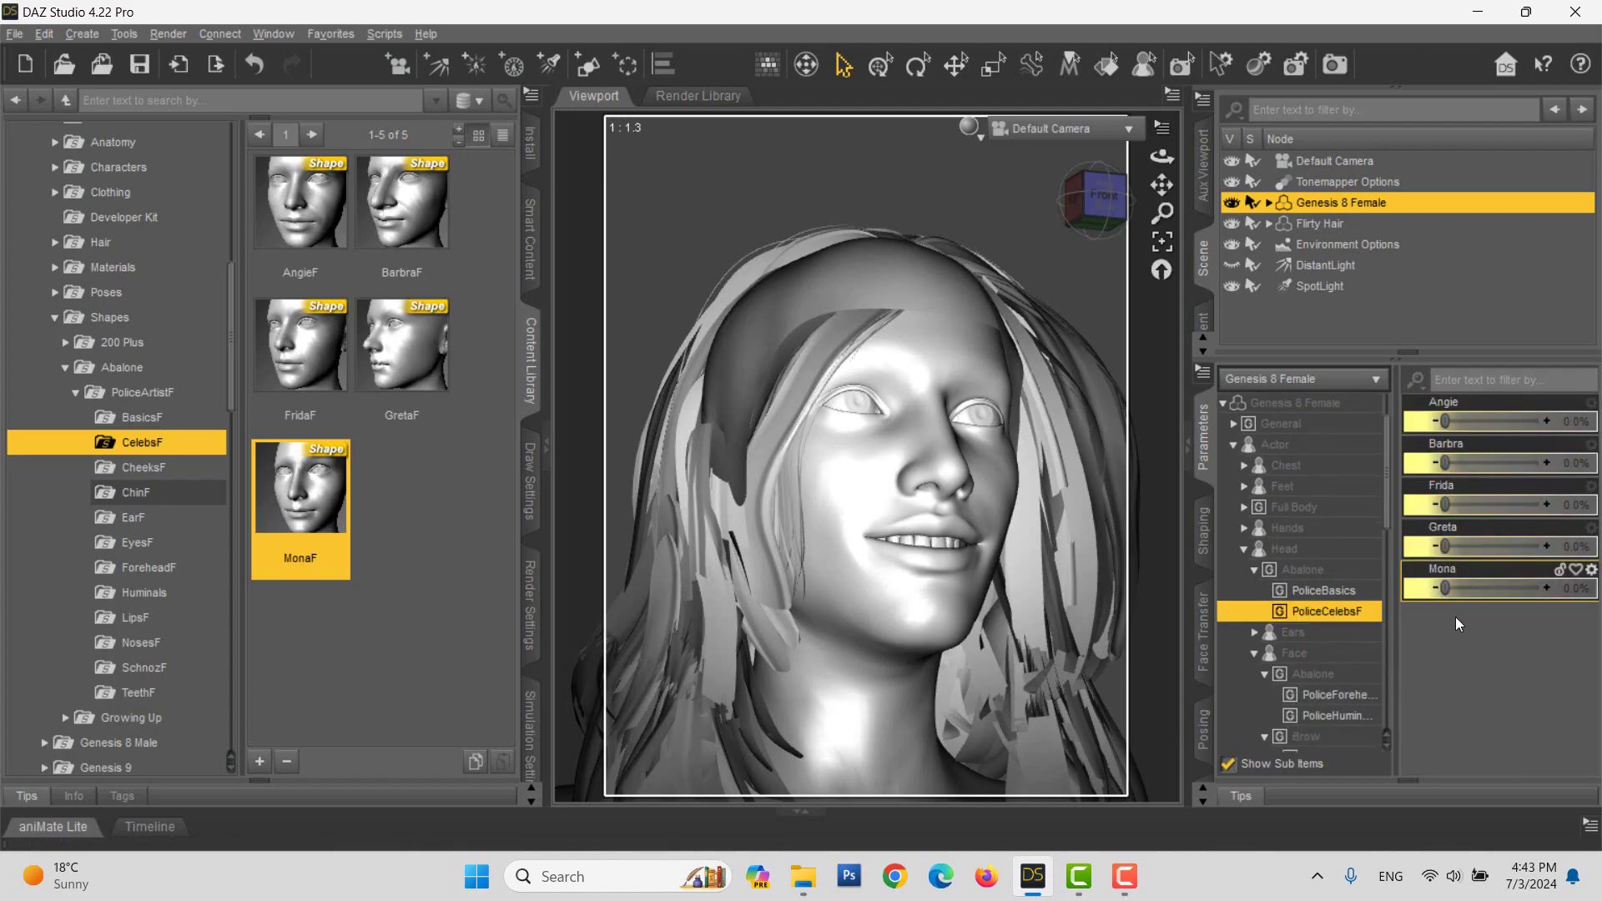
drag(1446, 588, 1479, 589)
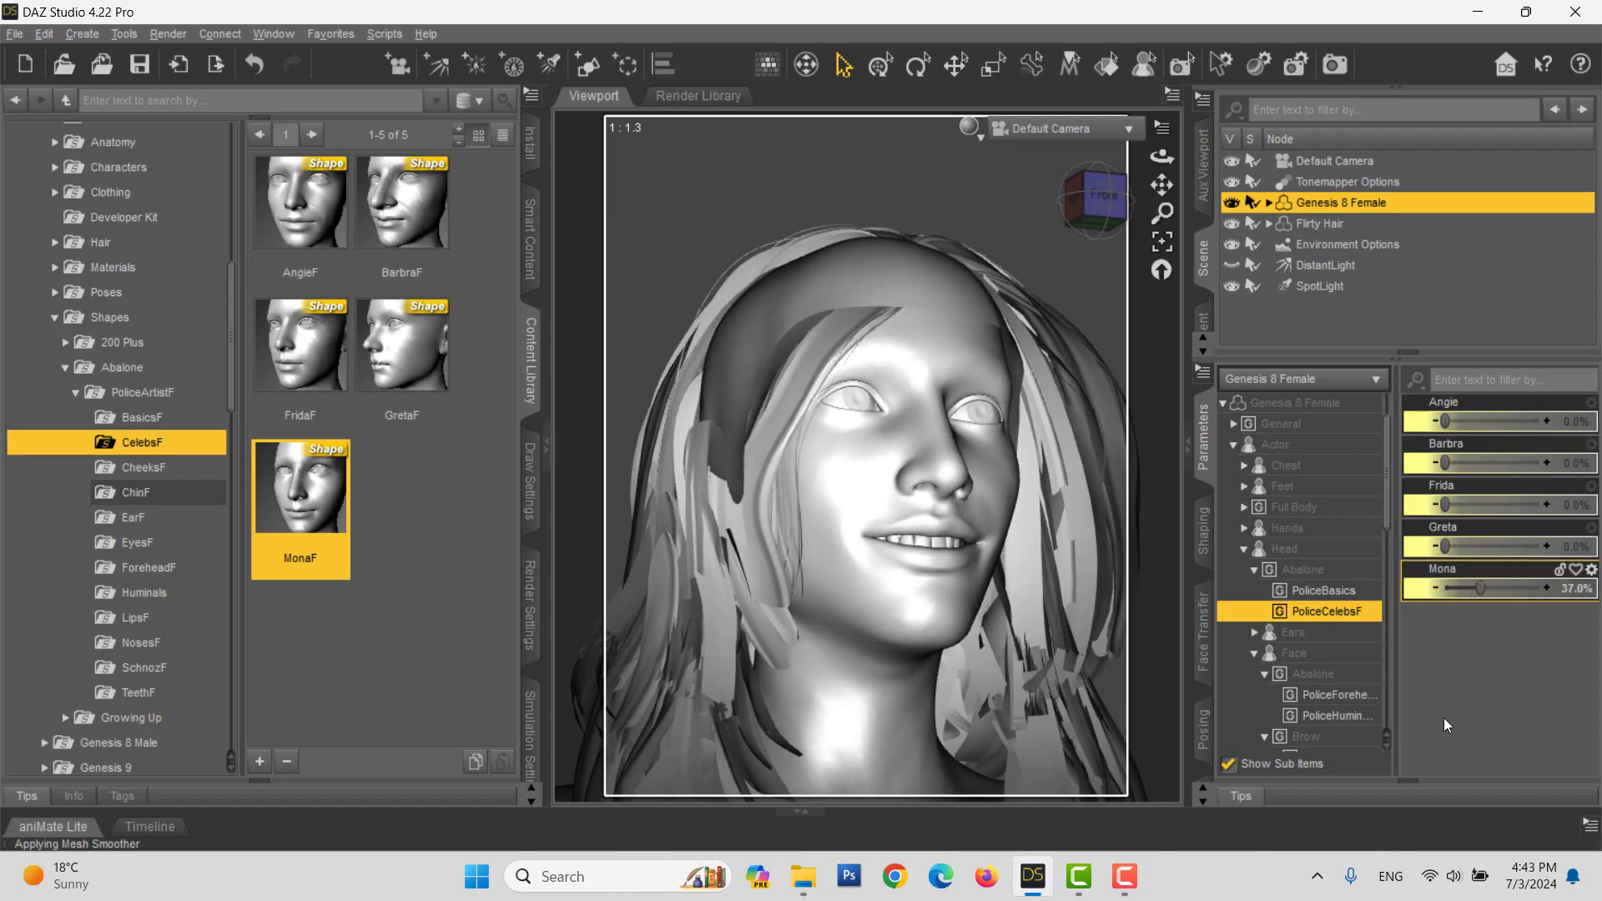
Step: Set the Abalone cheek morphs CheekWrinkleF to about 32.6% and HollowCheekF to about 20.7%
click(145, 472)
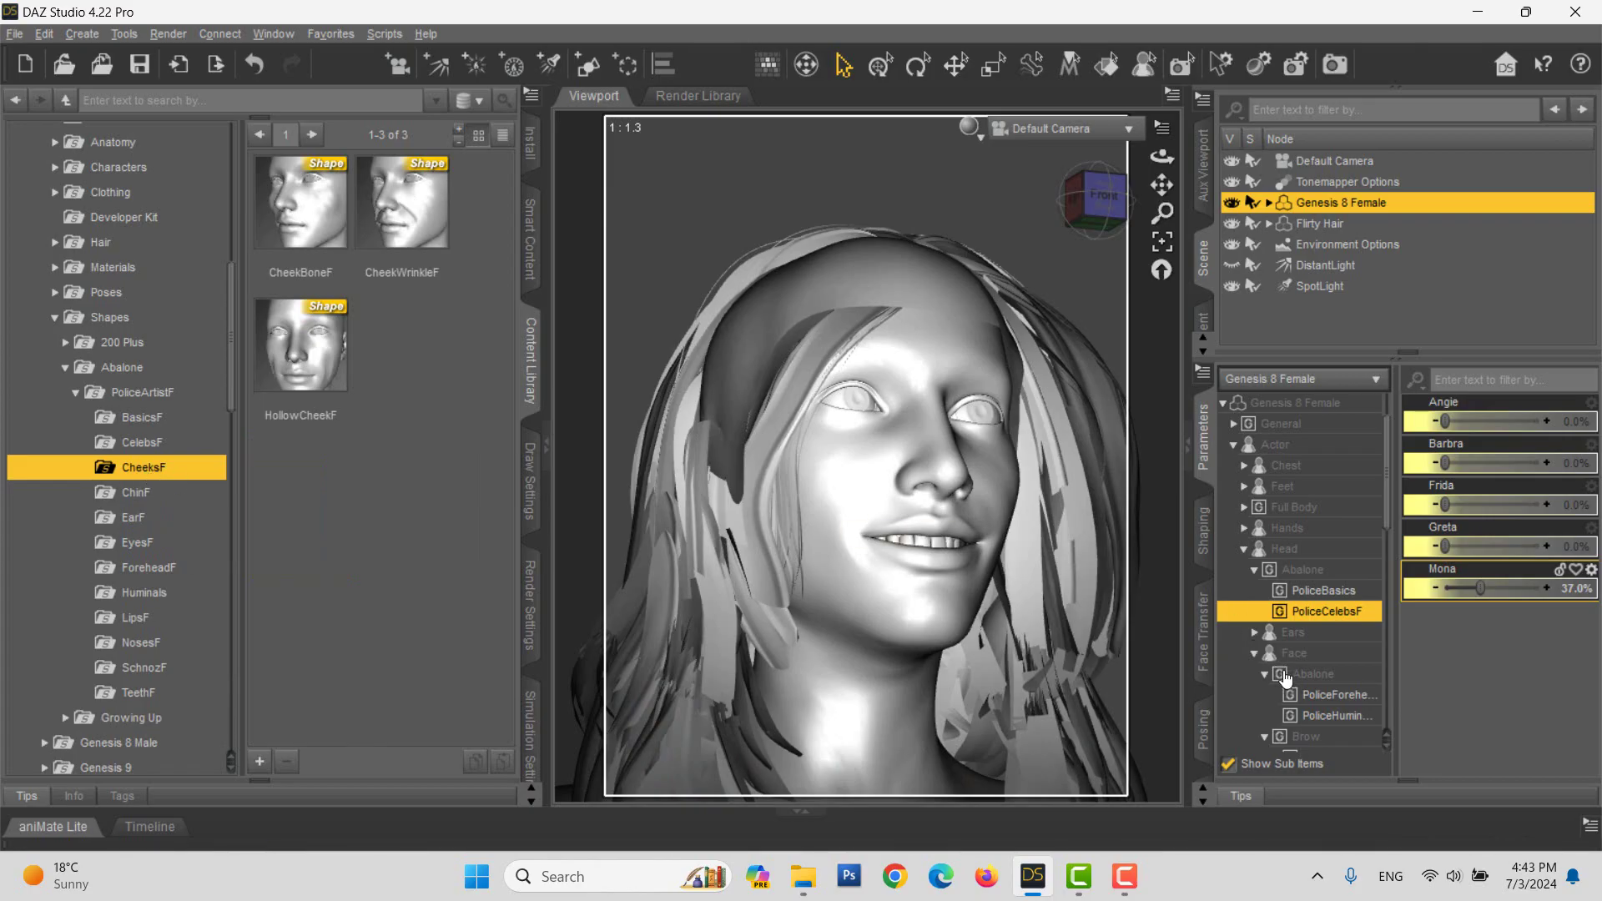
scroll(1314, 726, down, 3)
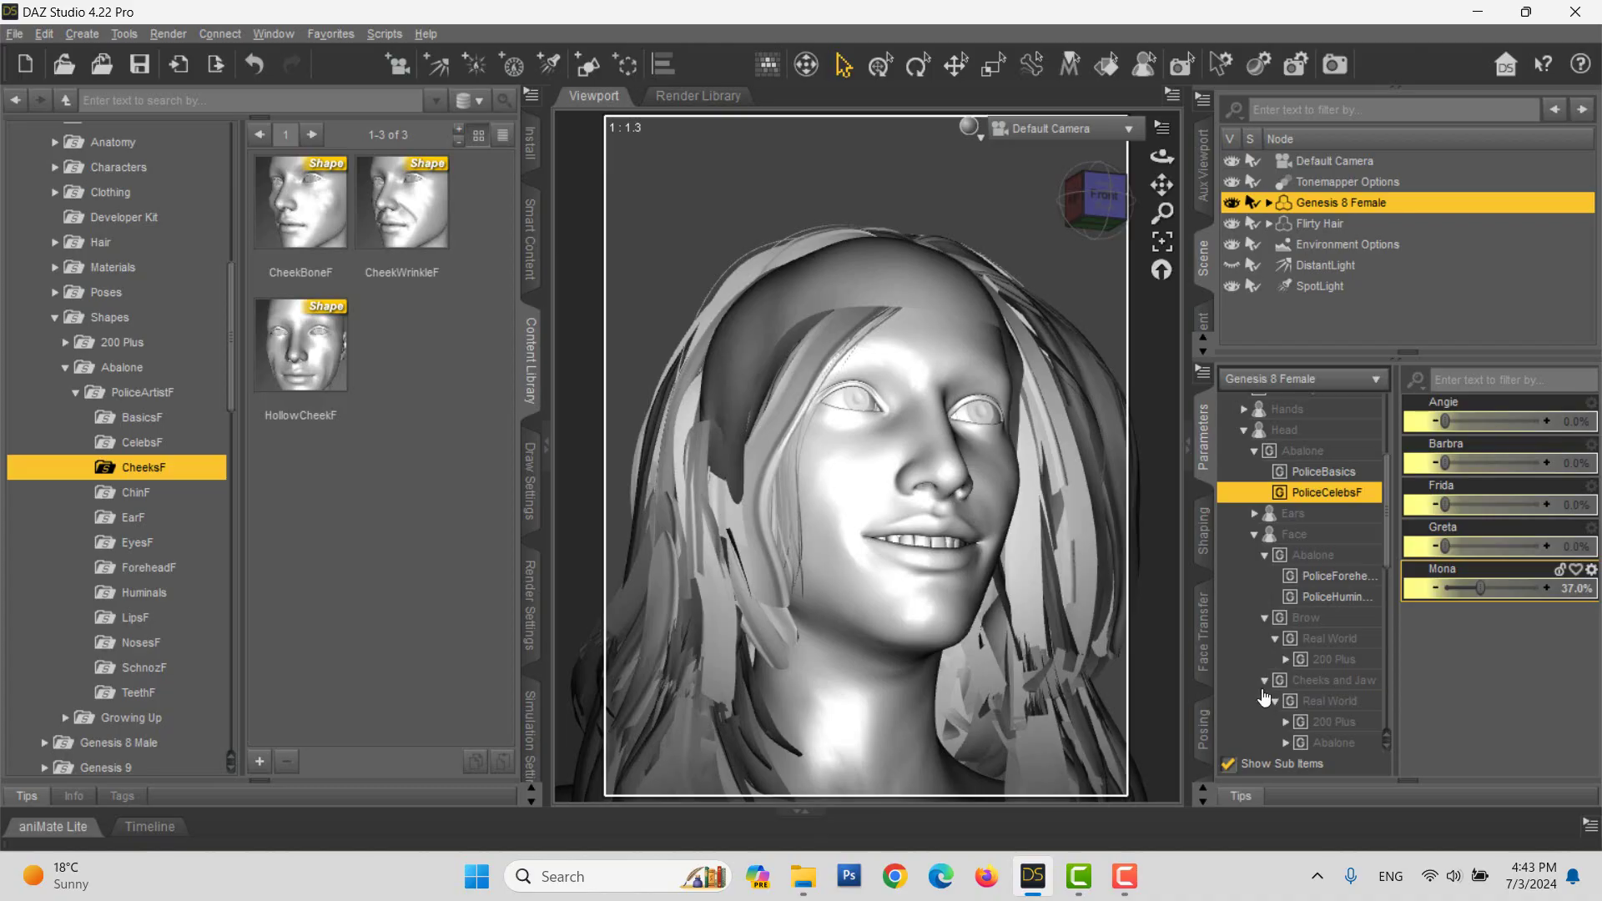
click(1343, 742)
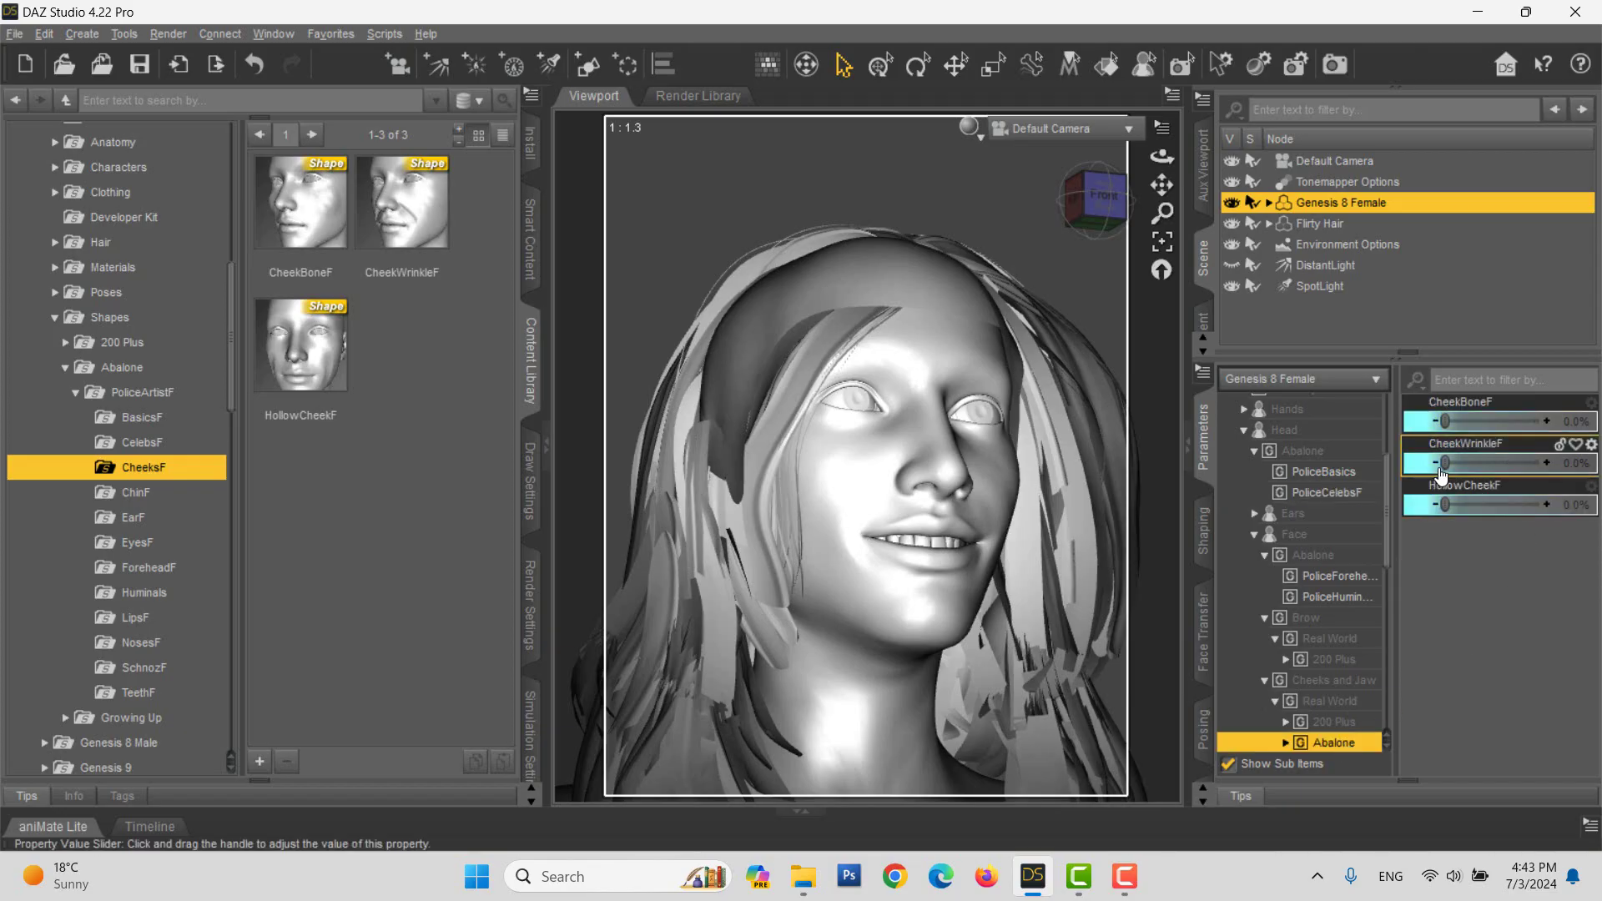
drag(1449, 463, 1475, 459)
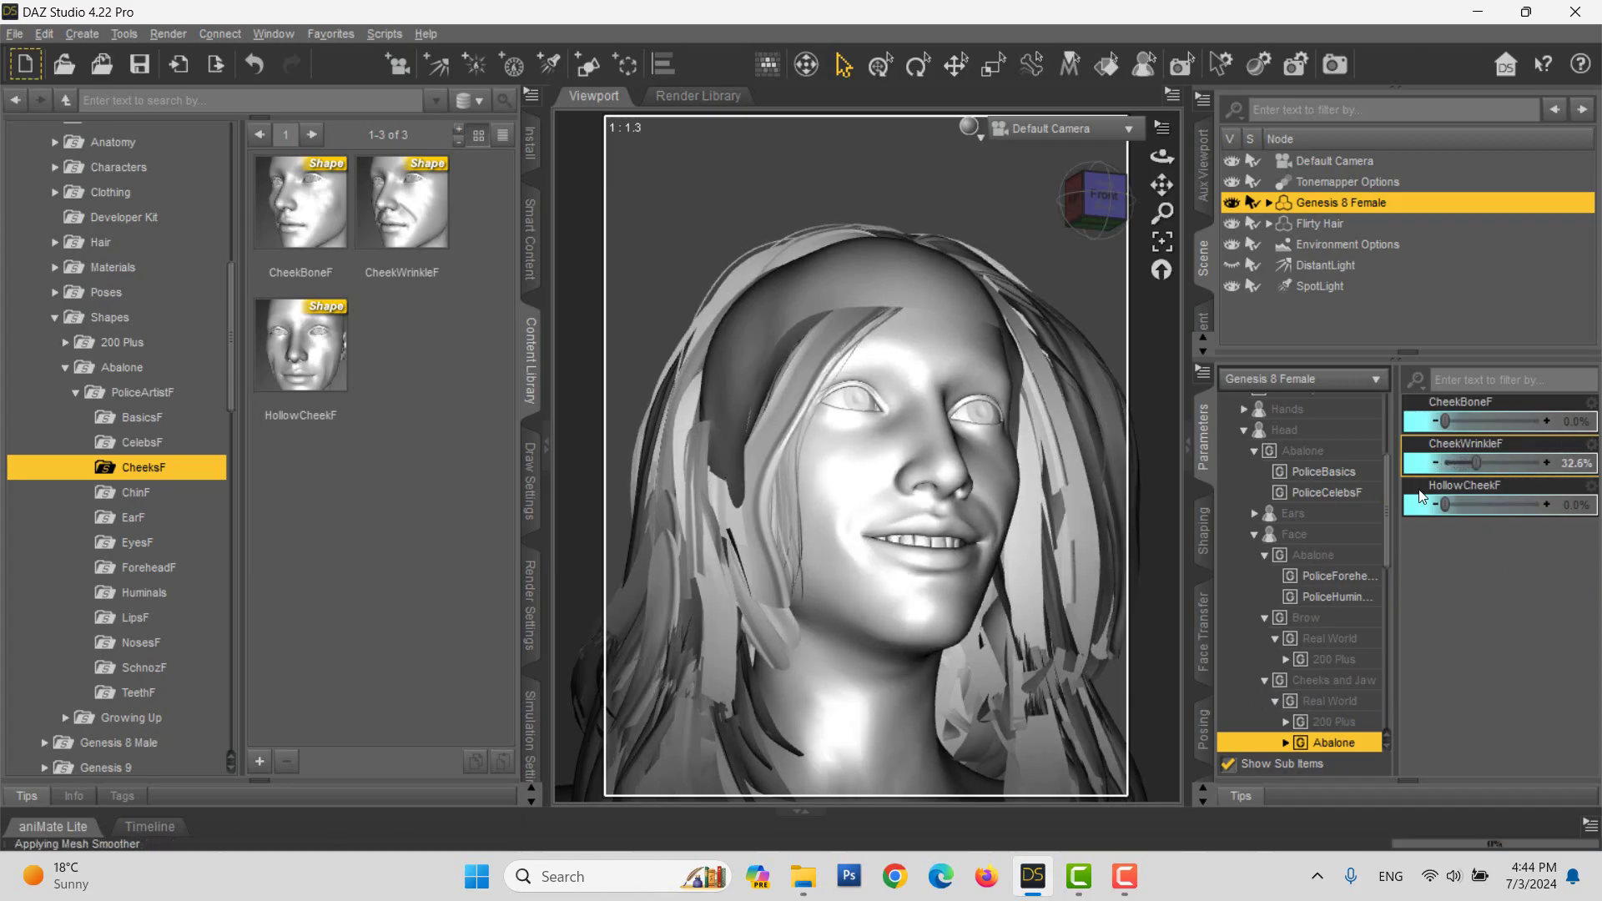
mouse_move(1445, 505)
mouse_down()
mouse_move(1467, 503)
mouse_move(1464, 487)
mouse_up()
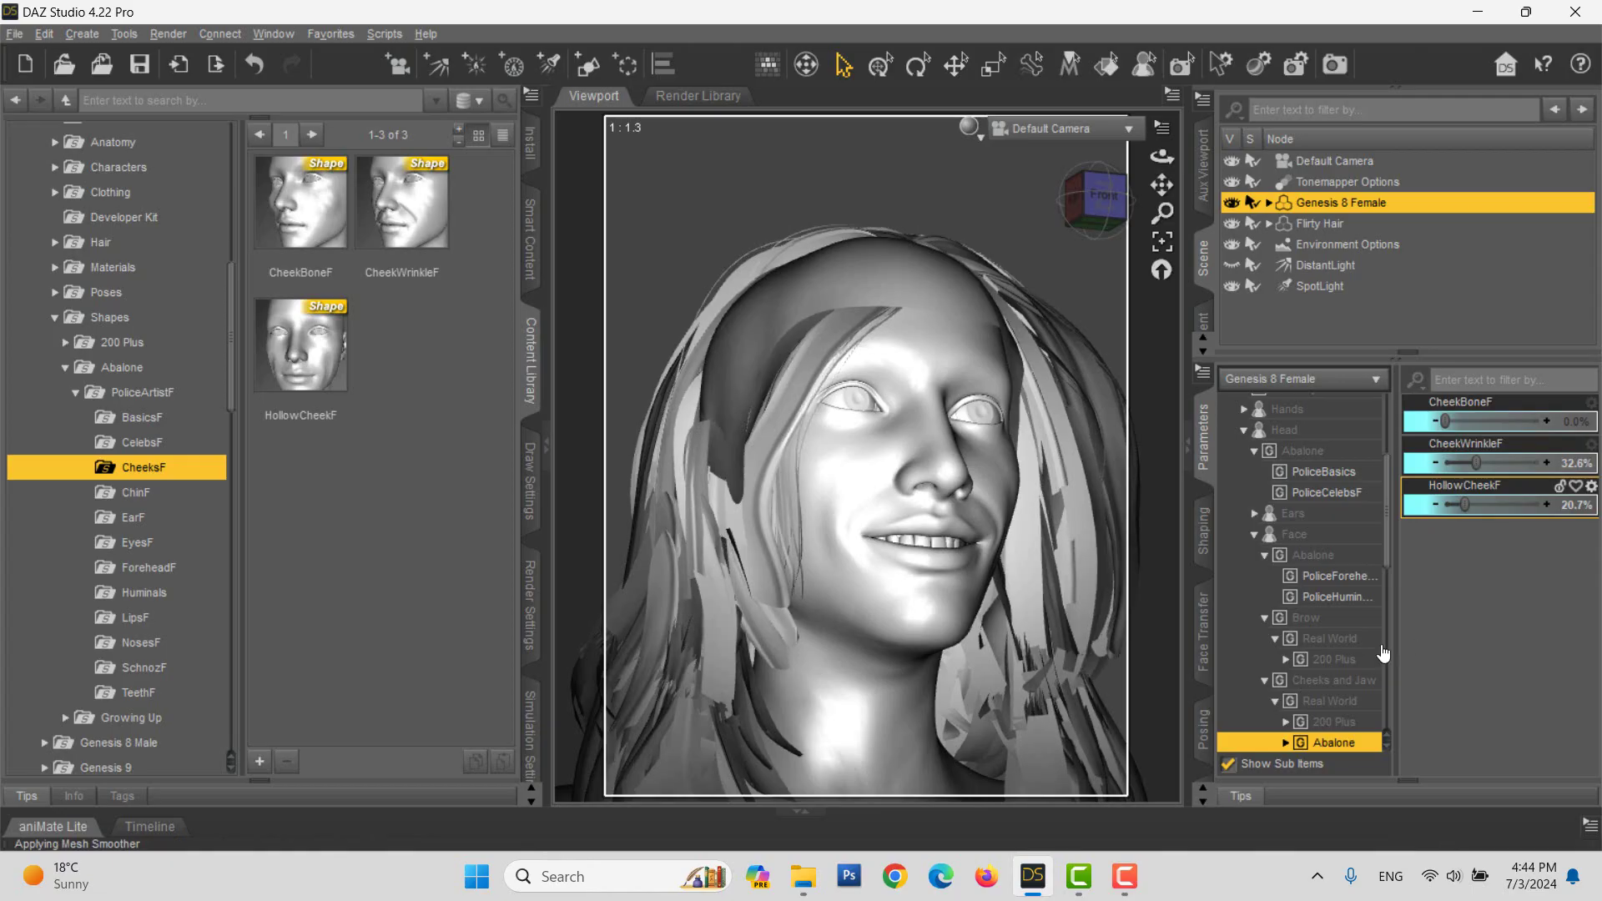
Step: Choose the PeeWeeF shape from ChinF and set its chin morph to about 66.3%
click(137, 494)
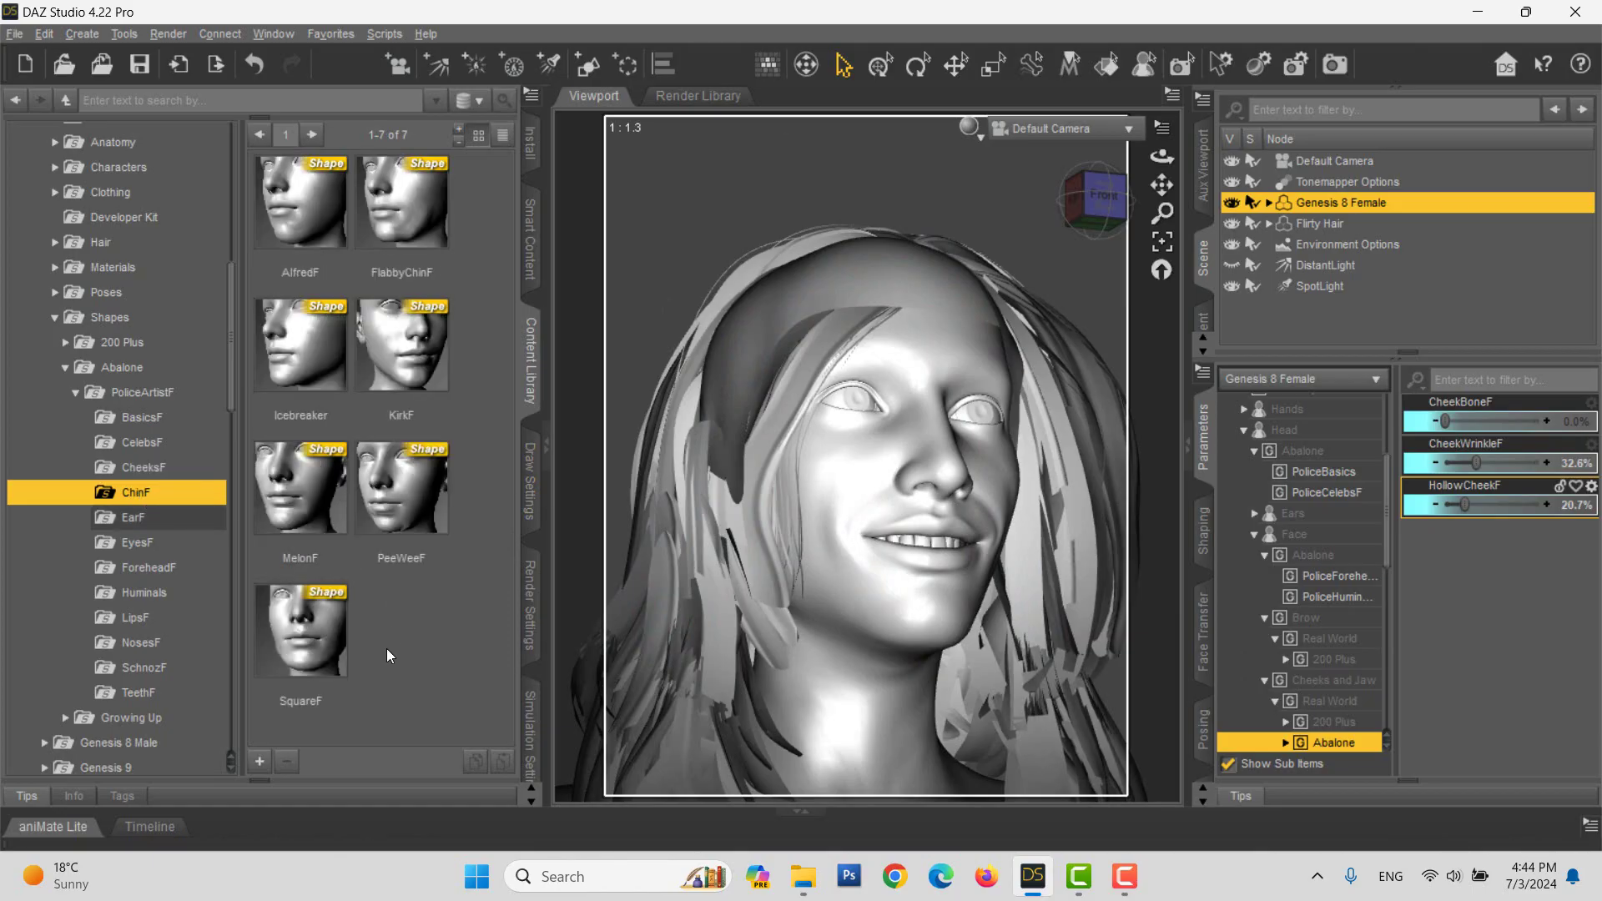
double_click(404, 522)
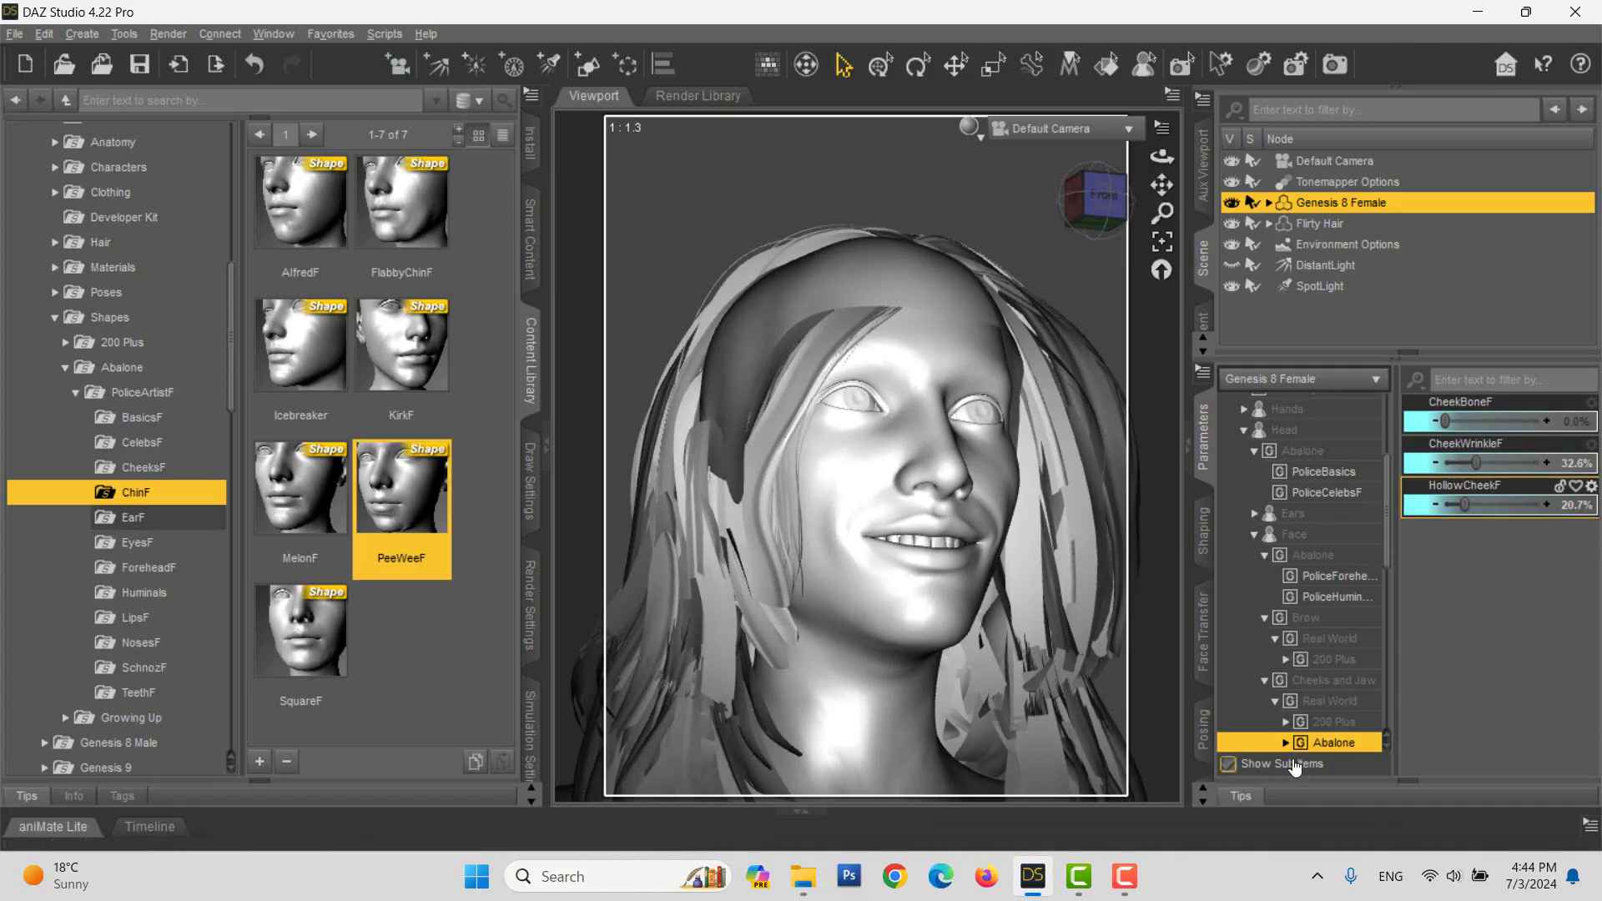
scroll(1287, 730, down, 3)
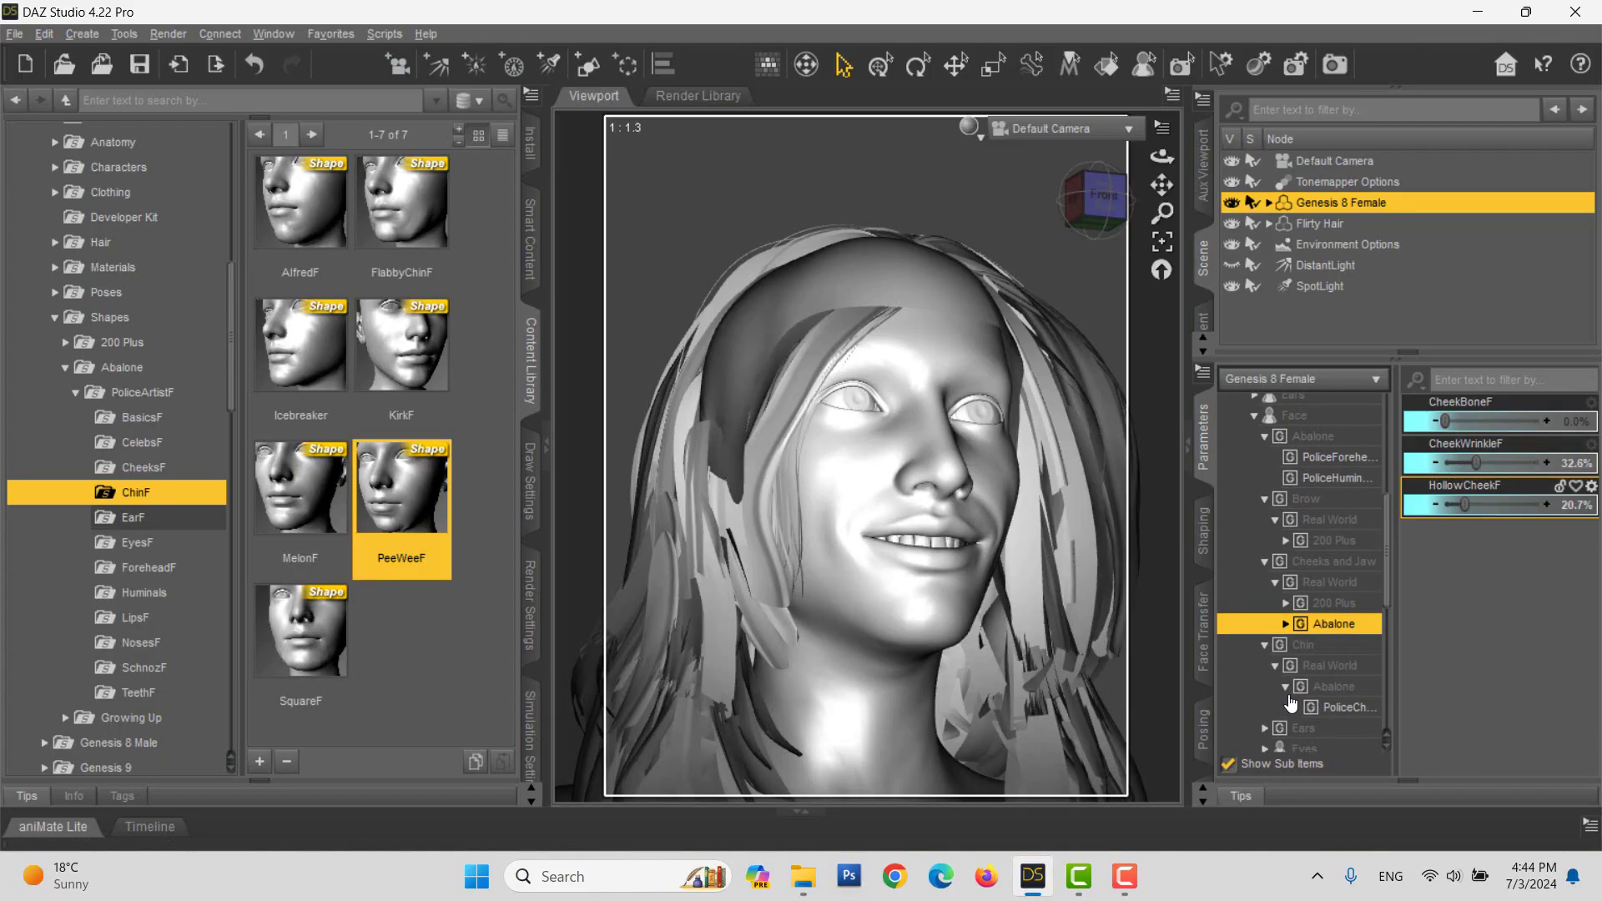
click(1341, 711)
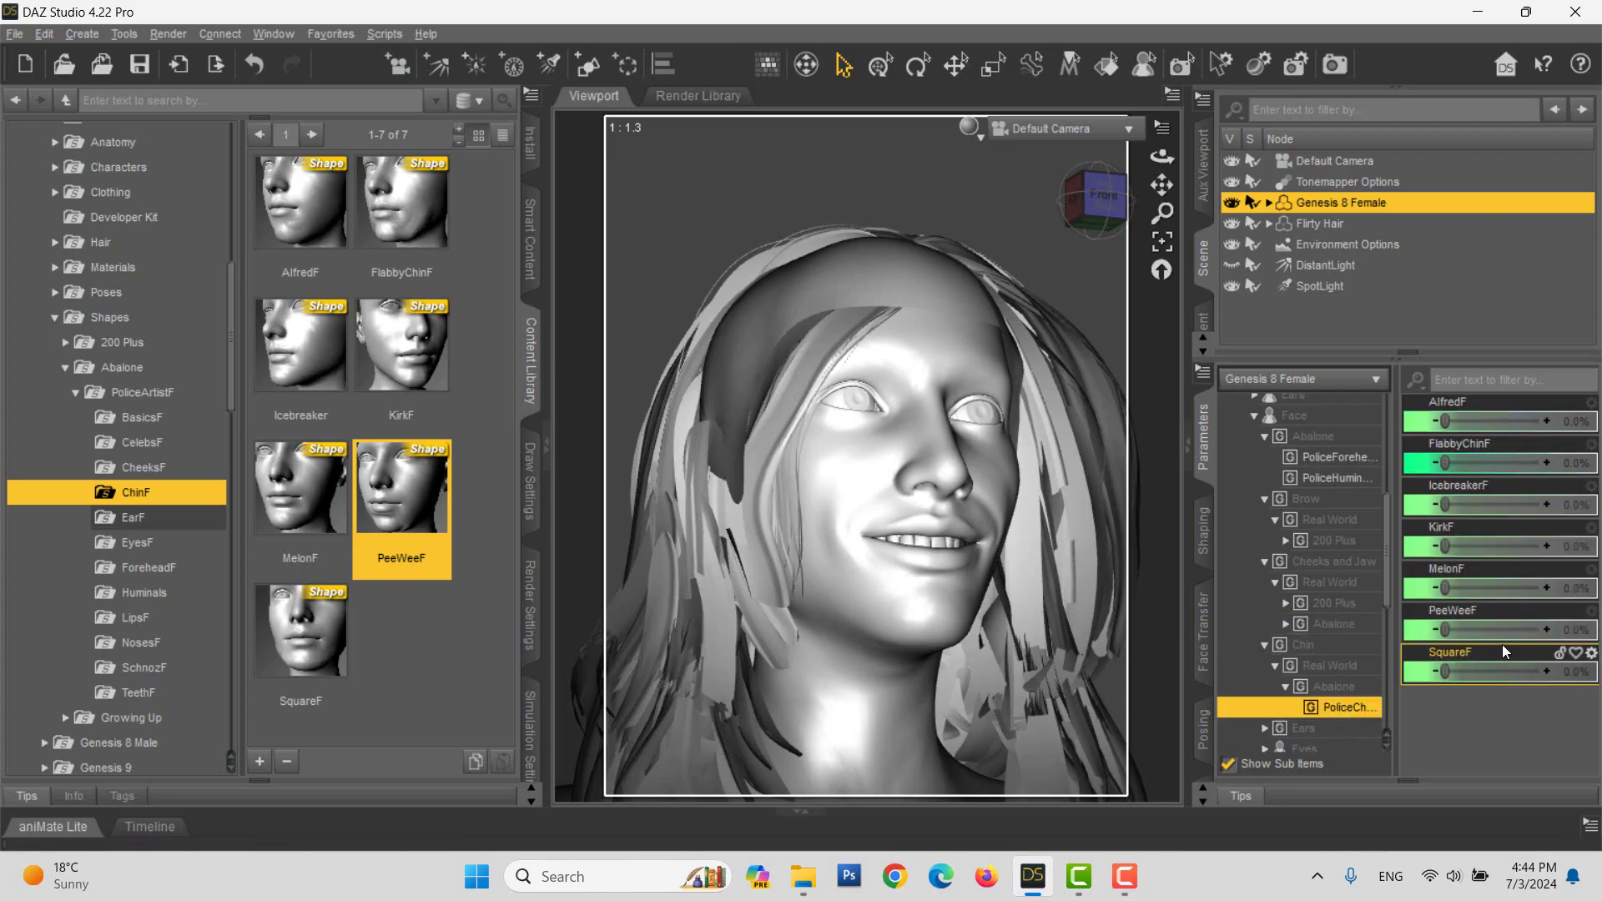
drag(1453, 636, 1511, 624)
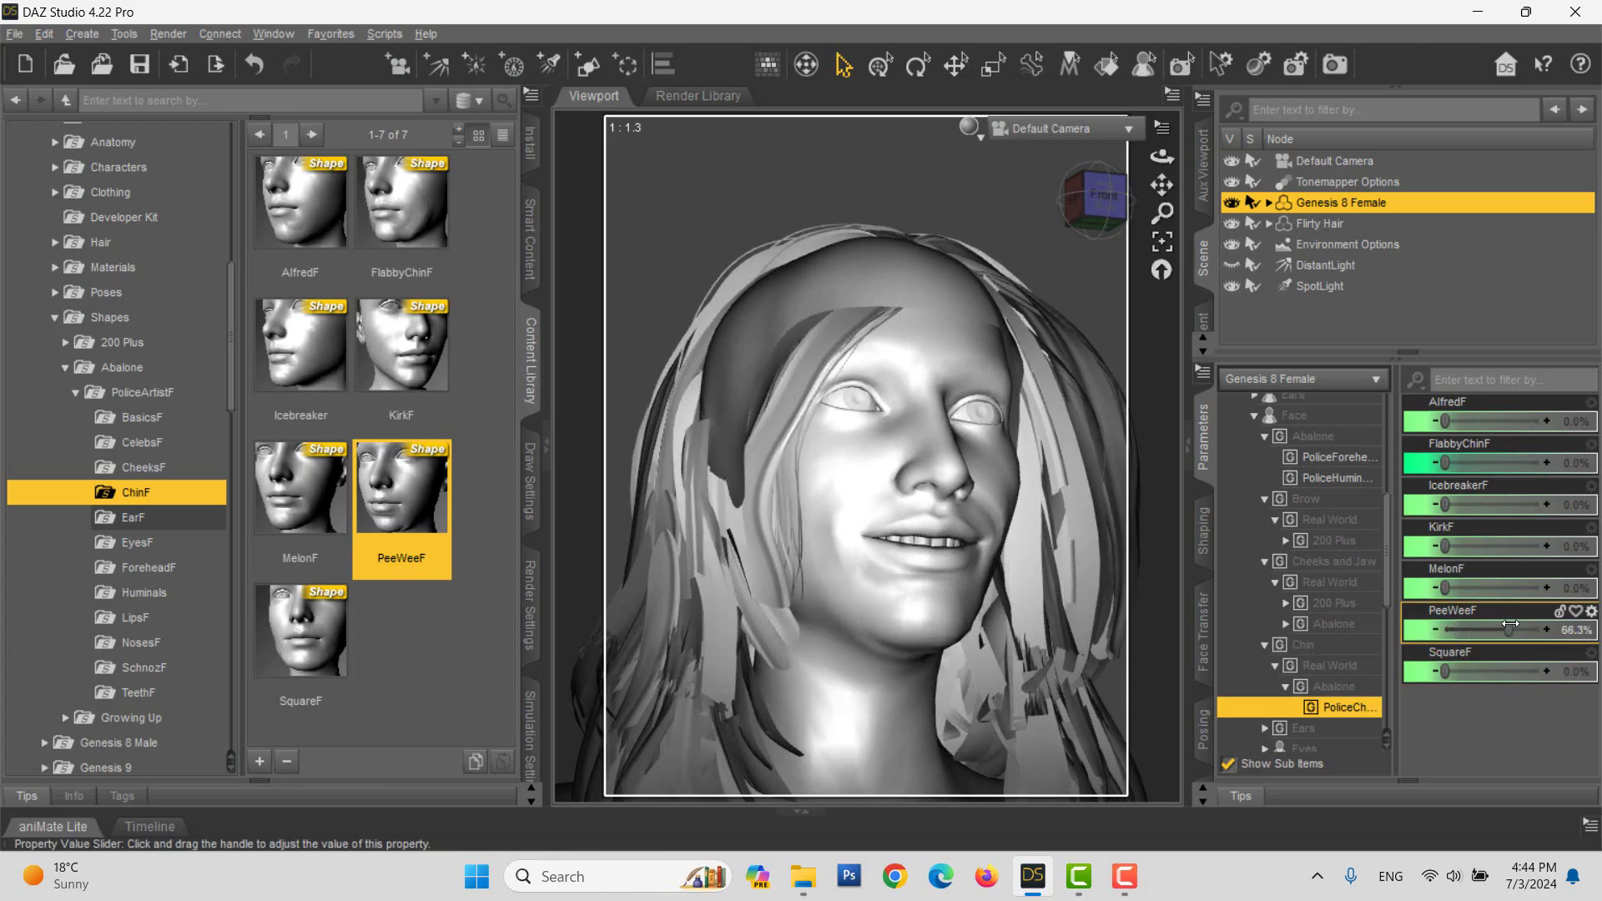